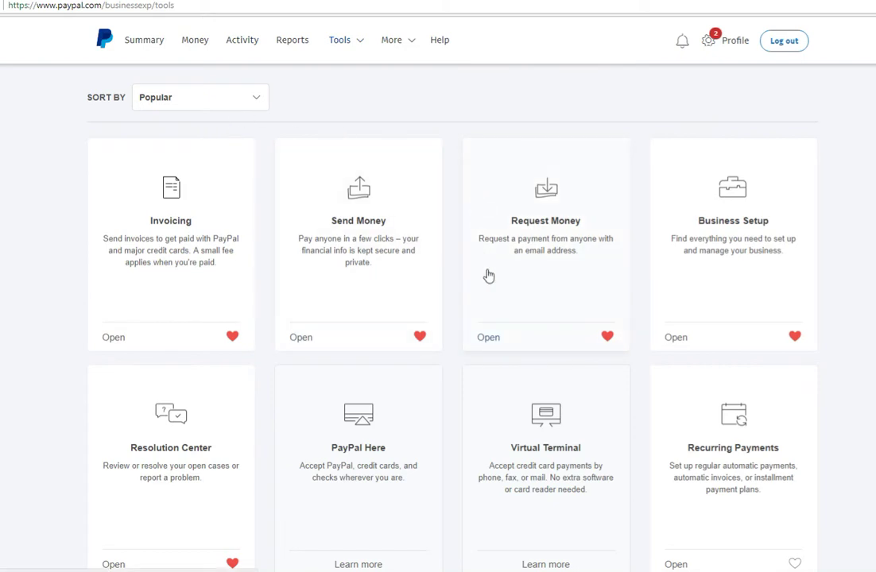
Open the PayPal buttons tool and start creating a Subscribe button
scroll(489, 276, "down", 3)
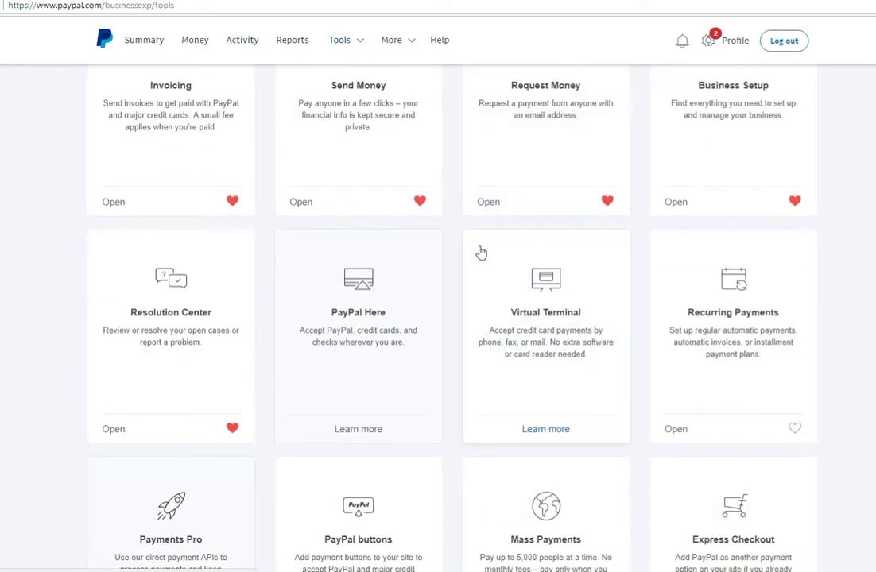
scroll(480, 253, "down", 2)
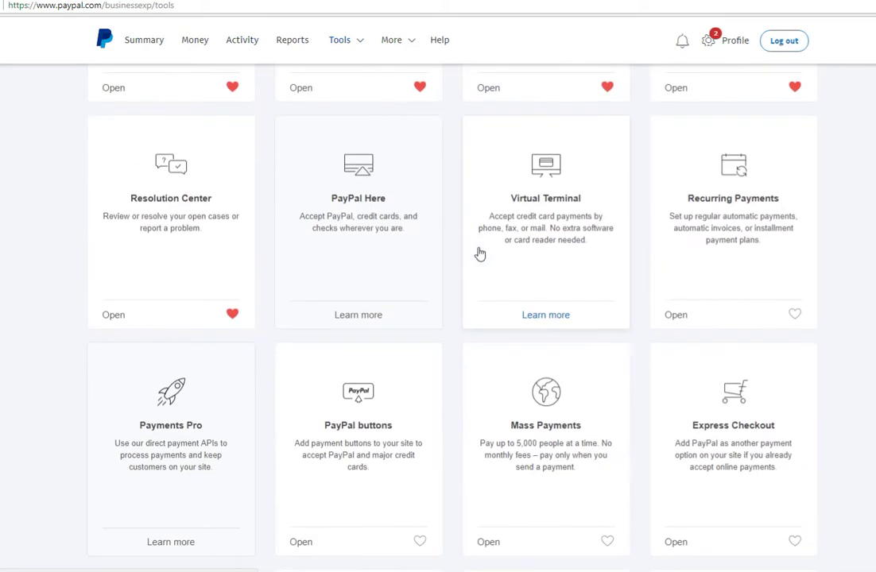
left_click(375, 405)
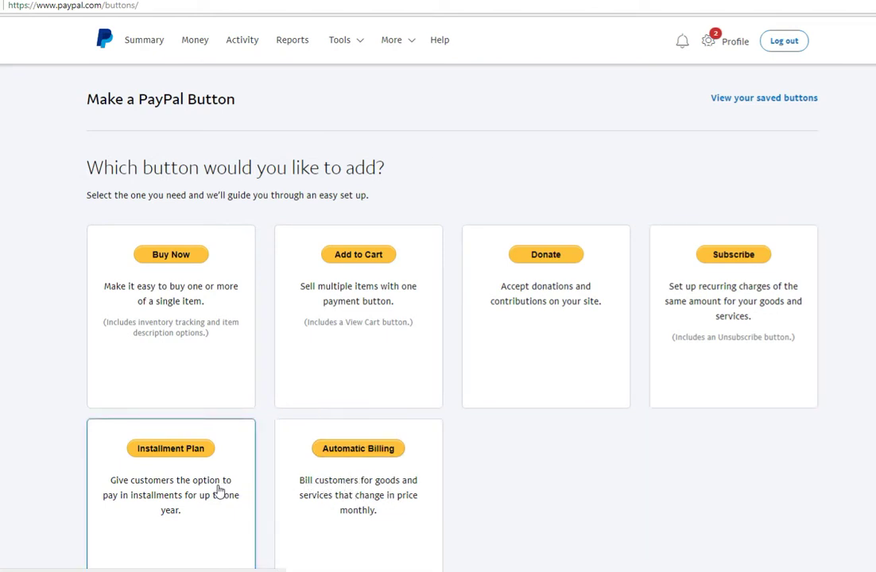
left_click(743, 263)
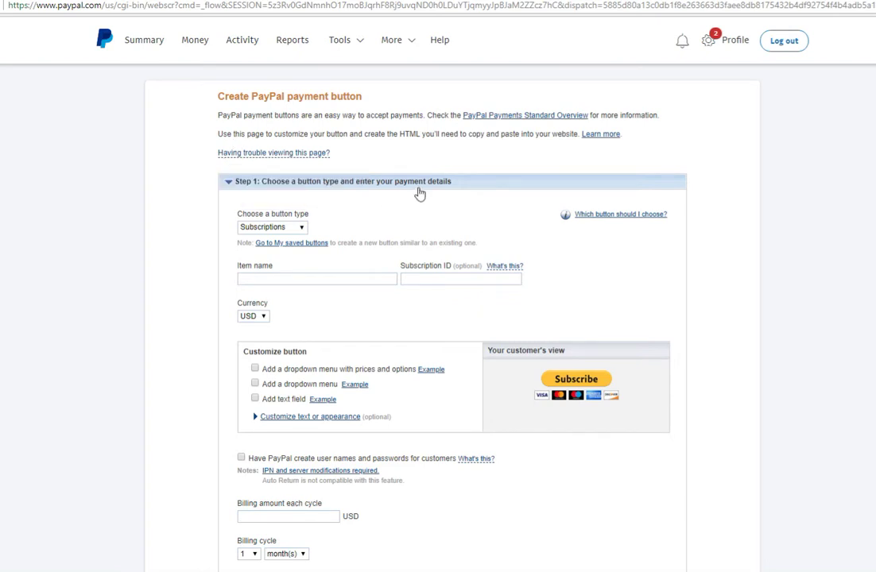
Enter Branding Social Media Support as the item name and BSMS as the subscription ID
left_click(317, 280)
type("B")
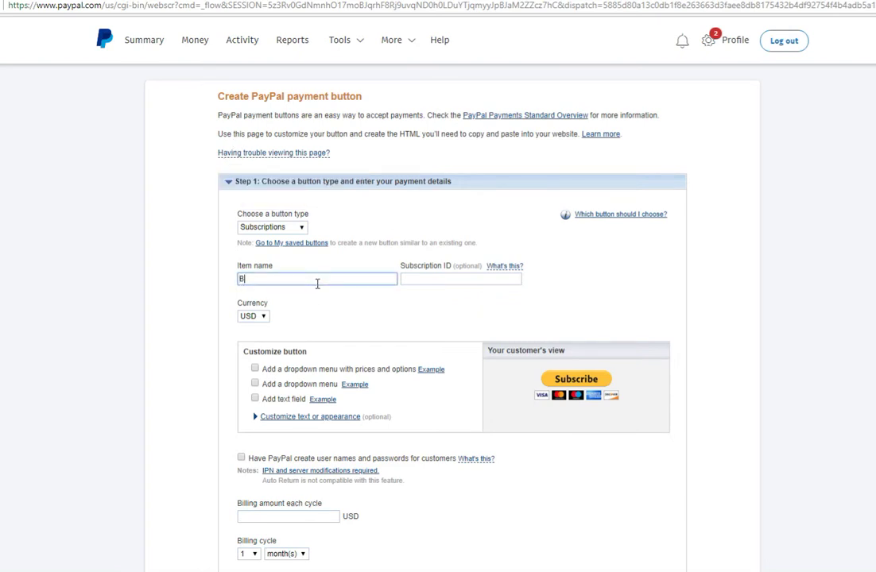
type("randing Social Media Support")
key("Tab")
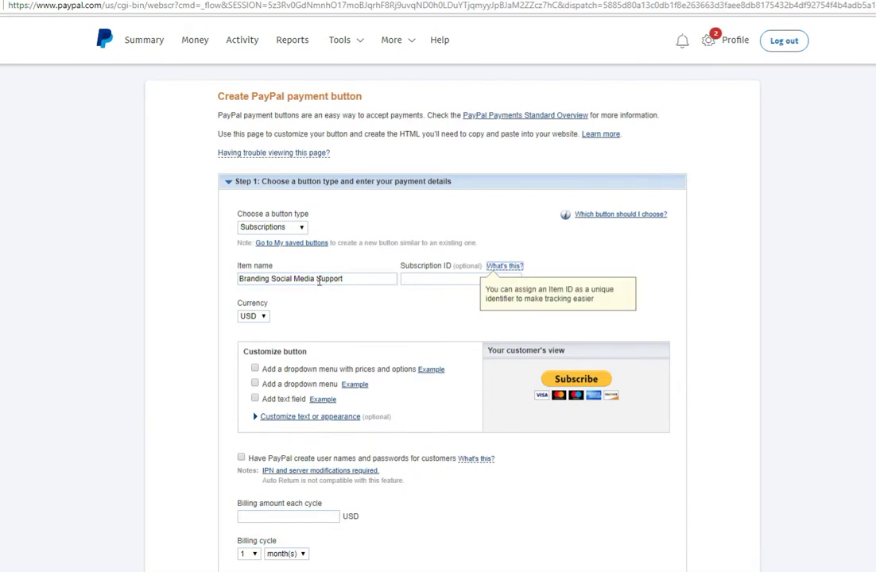
left_click(423, 277)
type("BS")
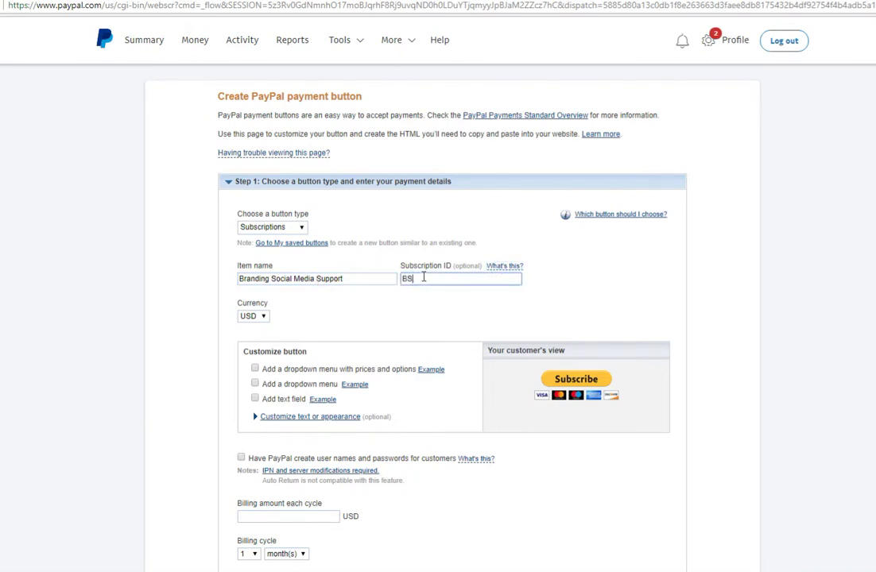
type("MS")
Add a dropdown menu with prices and options, and set its first option to Basic at 49.00 USD
left_click(254, 369)
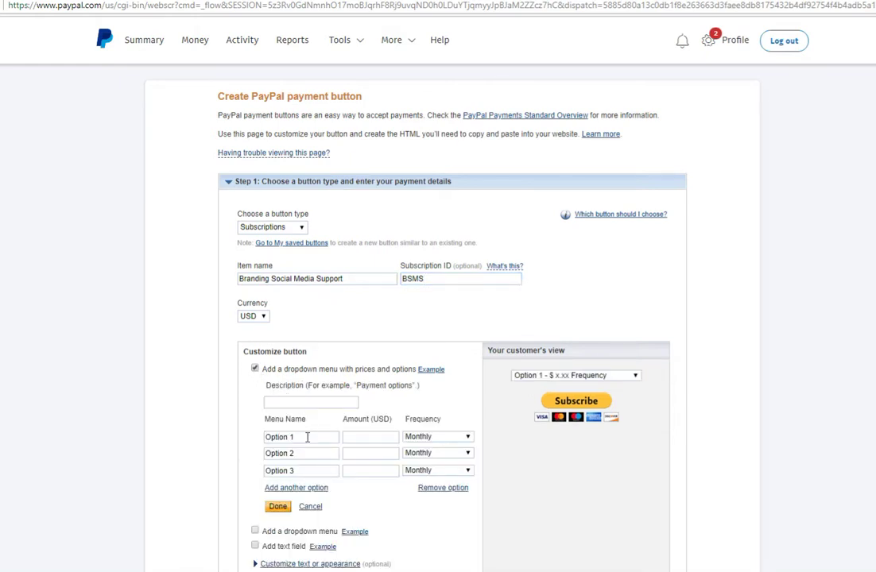
left_click_drag(307, 437, 200, 427)
type("Basic")
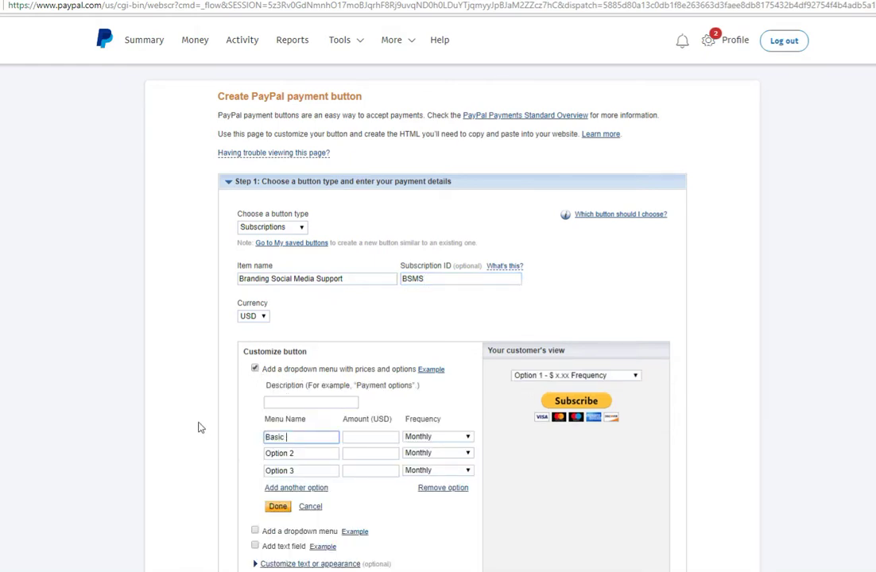
key("Tab")
type("49.00")
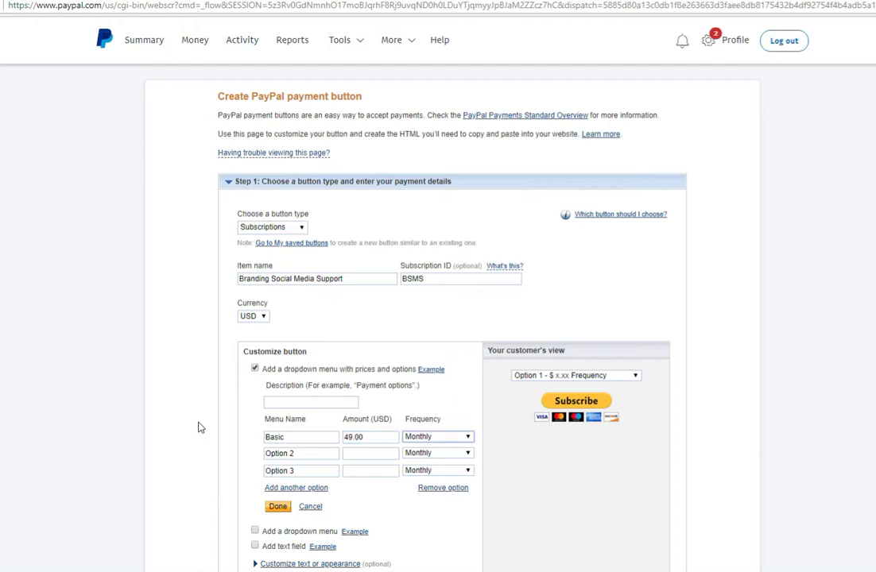
Set the second price option to Premium at 149.00 USD
key("Tab")
type("PR")
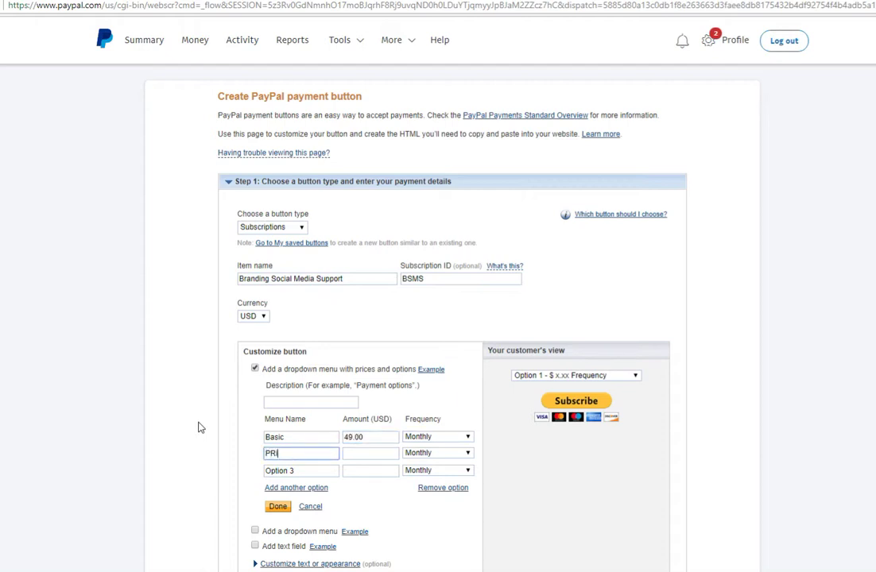
key("BackSpace")
type("remium")
key("Tab")
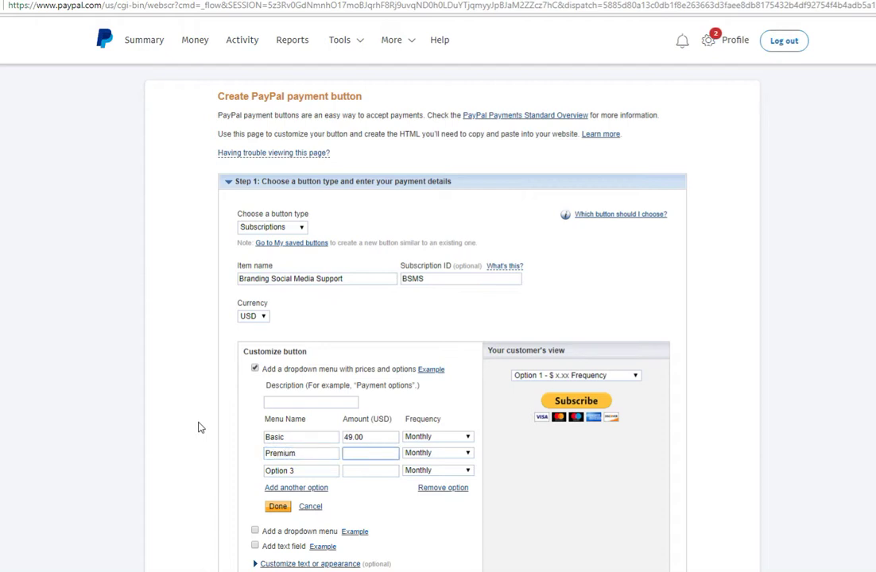
type("149.00")
Name the third price option Ultimate Pro
left_click_drag(306, 470, 256, 476)
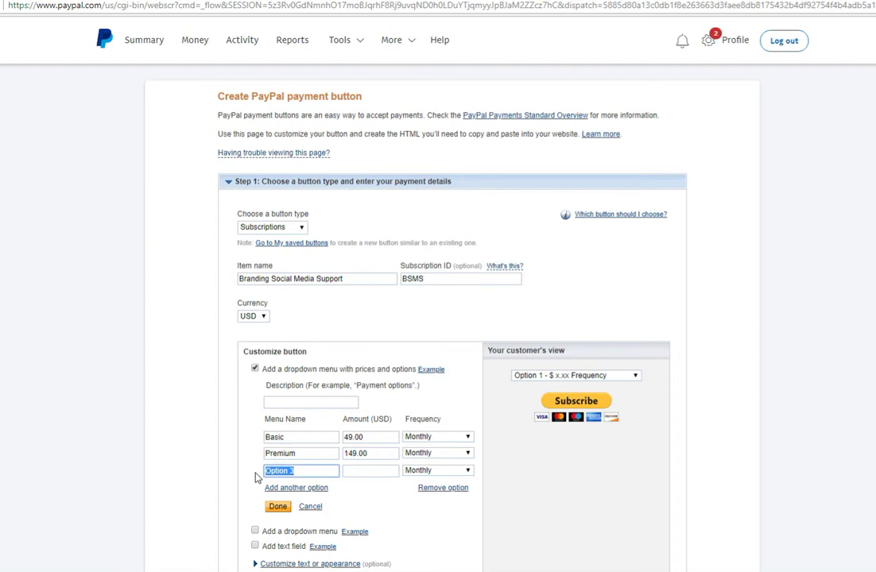
type("Ultimate Pro")
key("Tab")
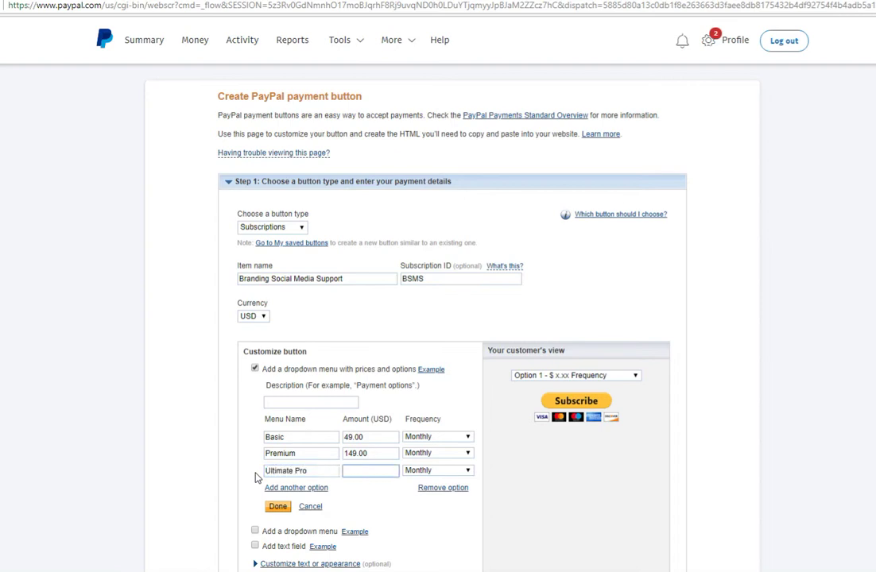
Rename the second price option as Pro
left_click_drag(301, 453, 247, 459)
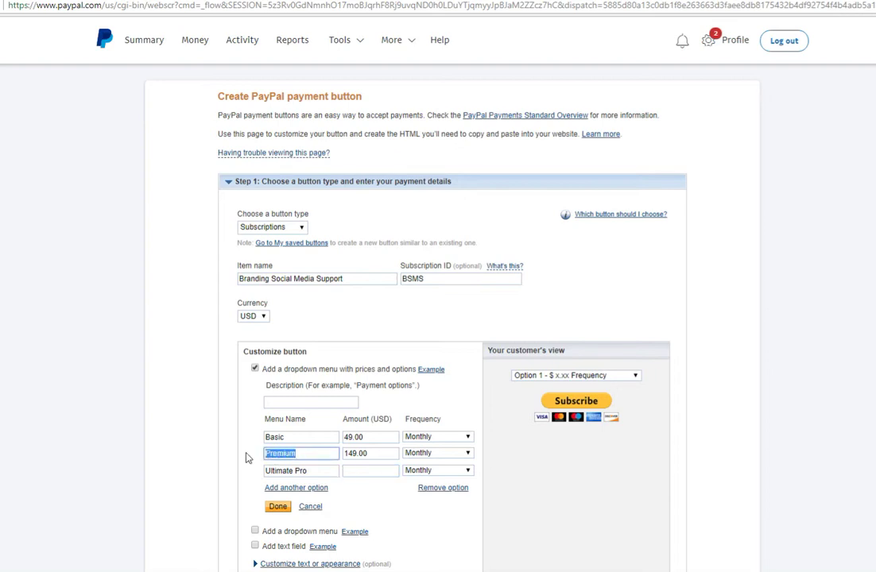
type("Pro")
key("Tab")
key("Tab")
key("Tab")
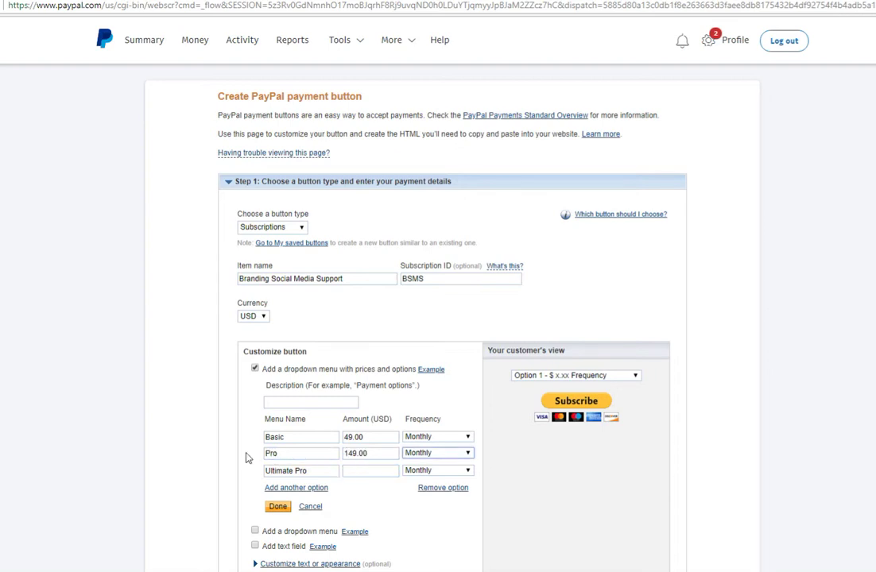
Set the third price option to Premium at 499.00 USD and save the price menu
type("Pre")
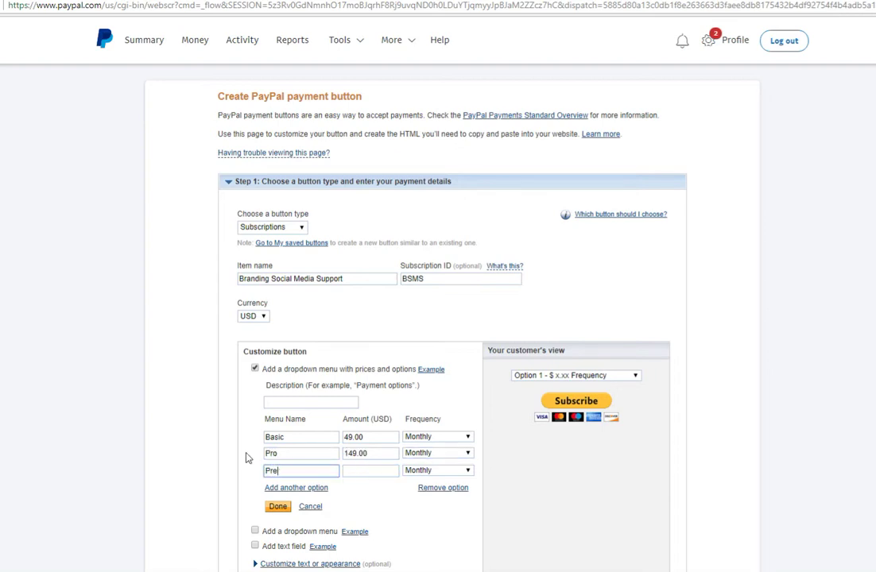
type("mmium")
key("Tab")
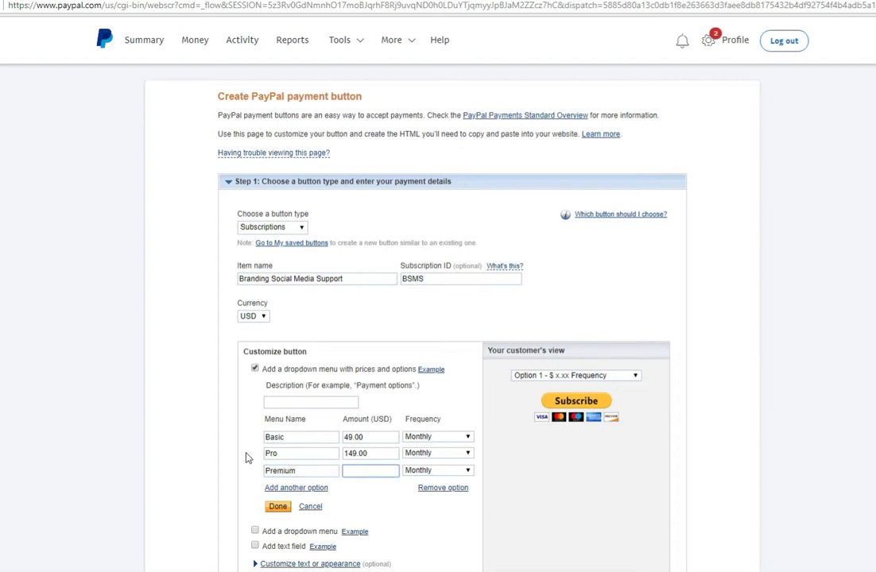
type("499.00")
left_click(280, 509)
Preview the price options in the customer's view and remove the price dropdown menu from the button
left_click(635, 377)
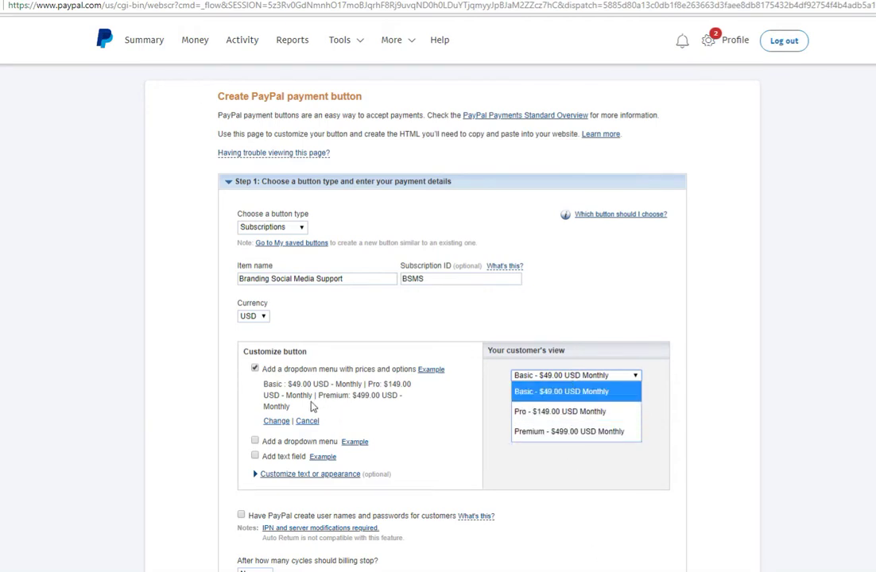
left_click(256, 370)
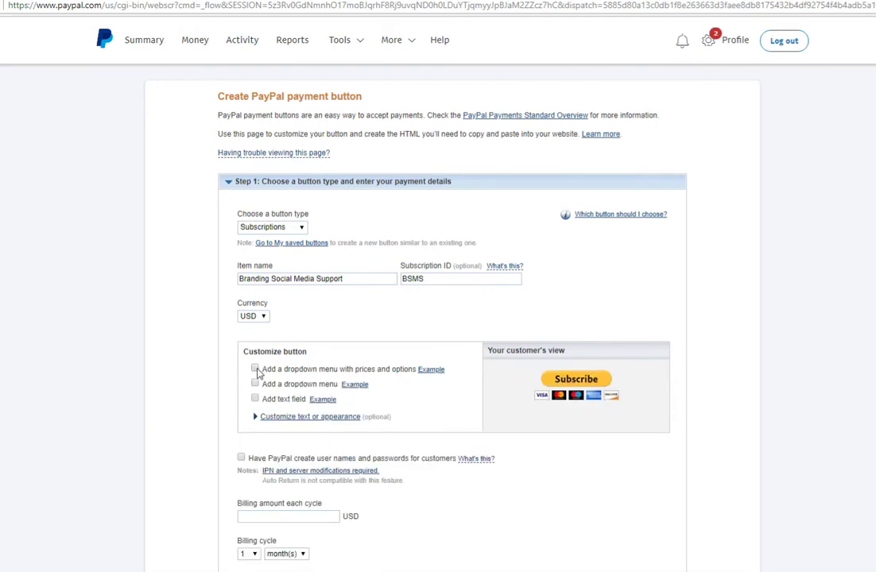
Add a dropdown menu without prices and name its three options Red, White and Blue
left_click(255, 384)
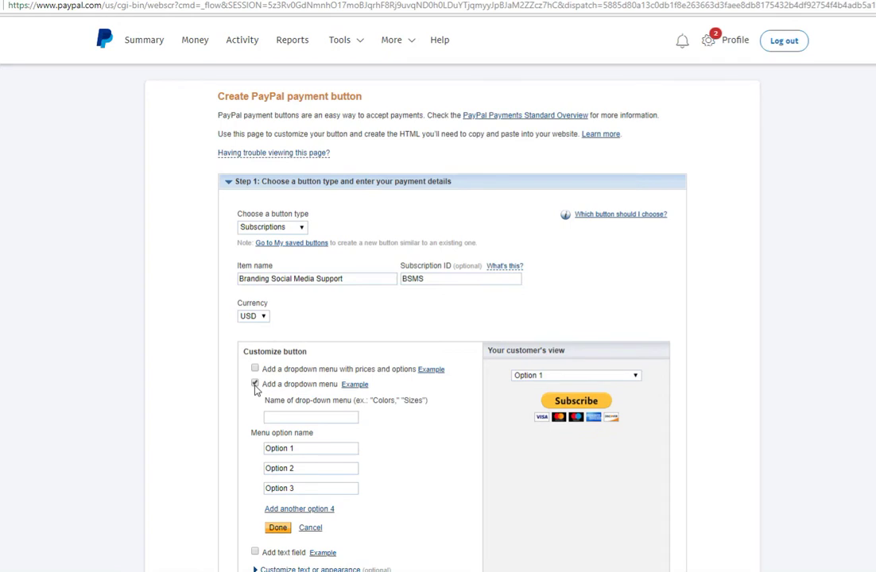
left_click(554, 377)
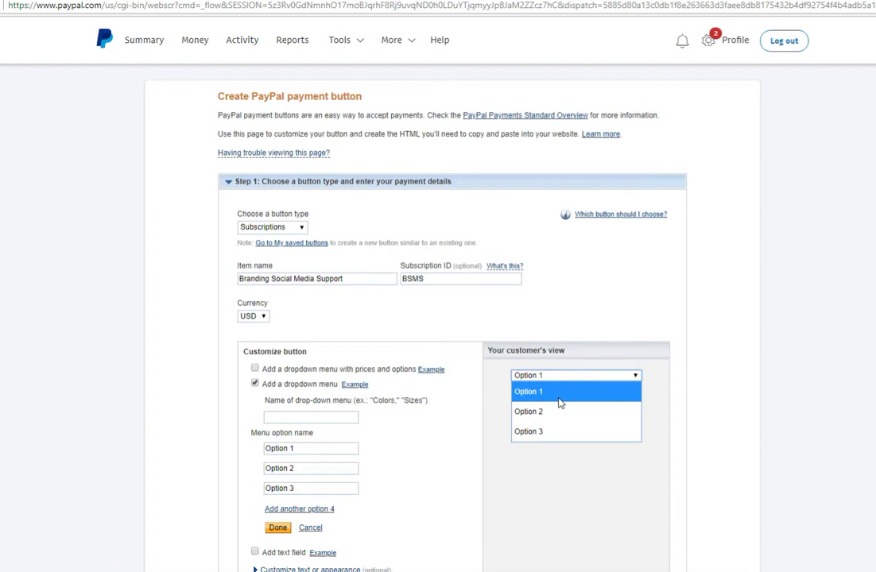
left_click(280, 448)
left_click_drag(295, 448, 235, 453)
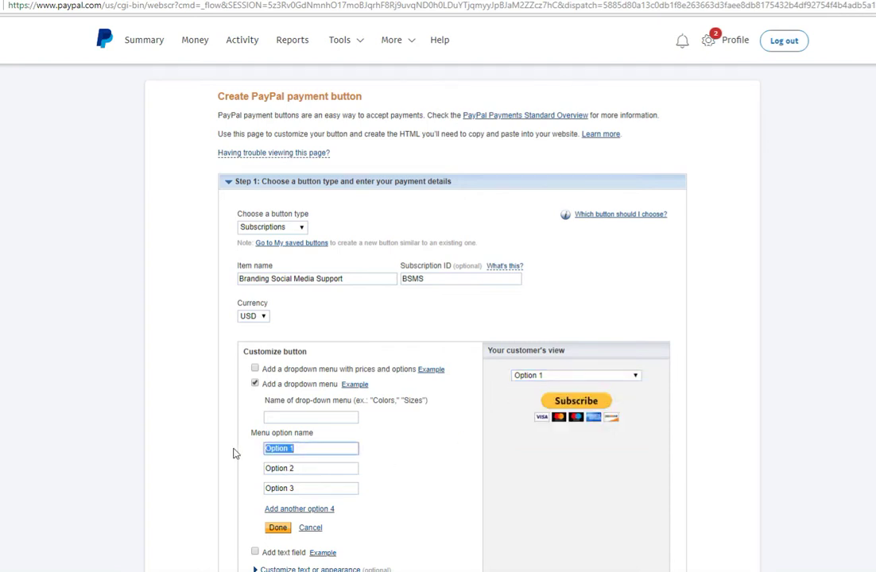
type("Red")
key("Tab")
type("White")
key("Tab")
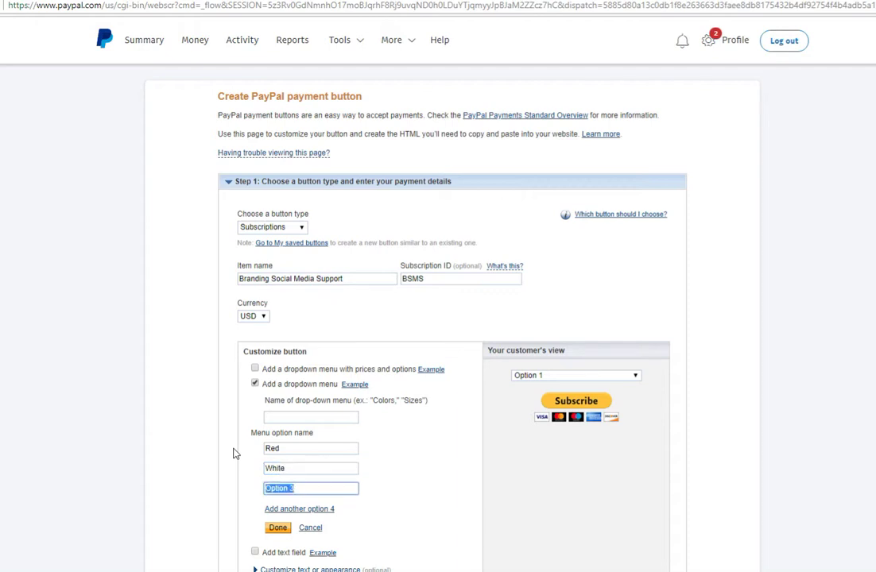
type("Blue")
Name the dropdown menu Color Options and save it
left_click(282, 416)
type("Co")
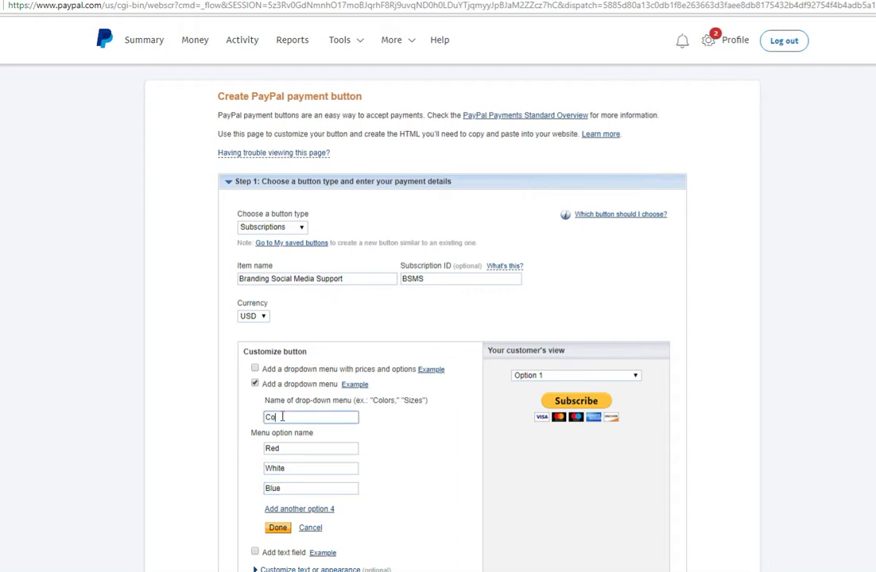
type("lors")
key("BackSpace")
type("Options")
left_click(279, 528)
Preview the color choices in the customer's view and remove the color dropdown menu
left_click(610, 387)
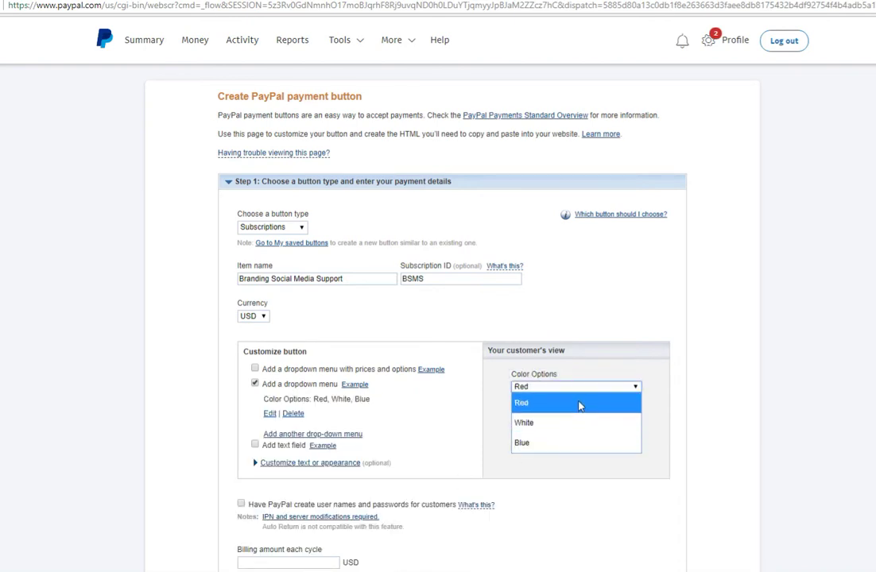
left_click(255, 385)
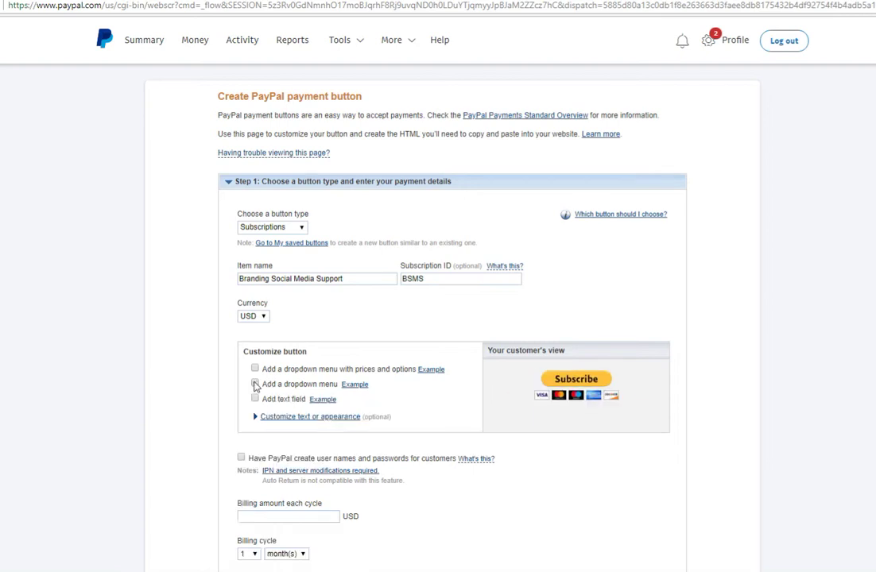
Try out a text field named Branding Social Media Support on the button and remove it again
left_click(255, 398)
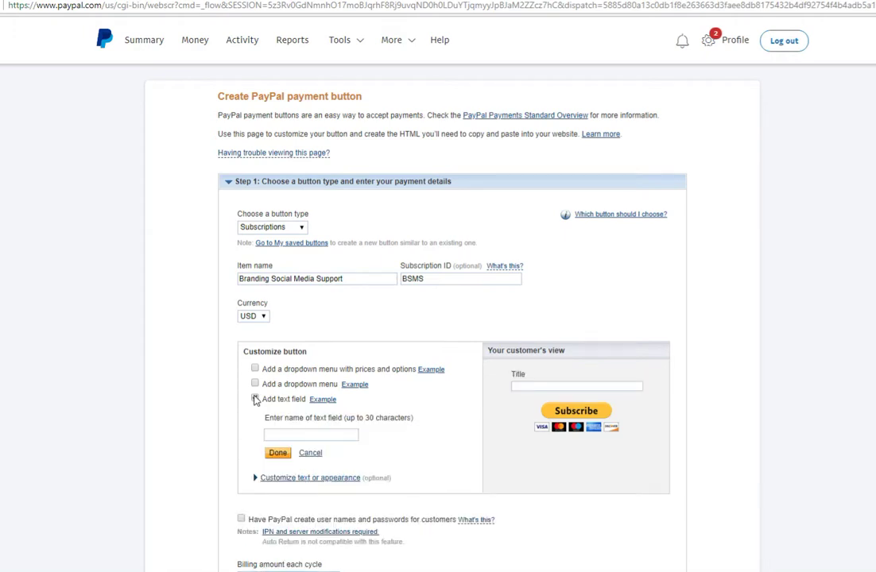
left_click(343, 434)
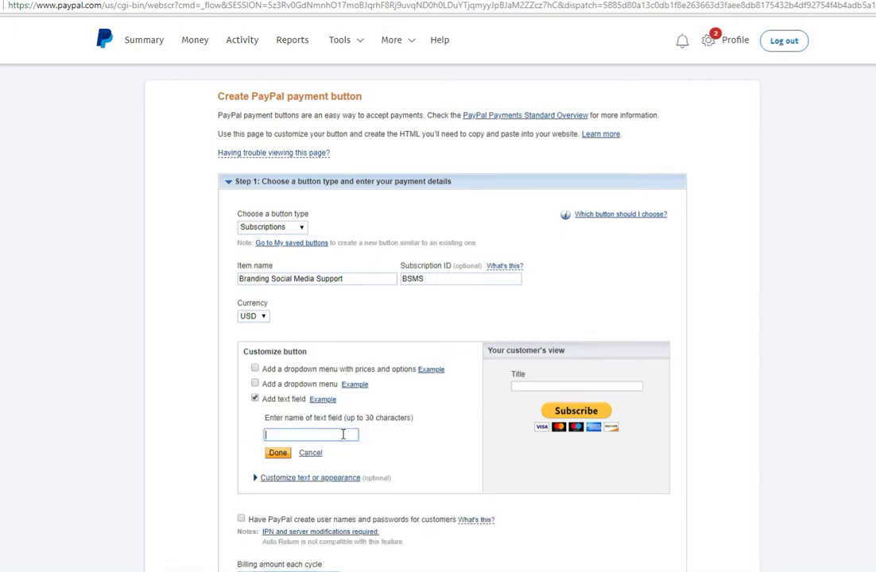
type("Branding Social Media")
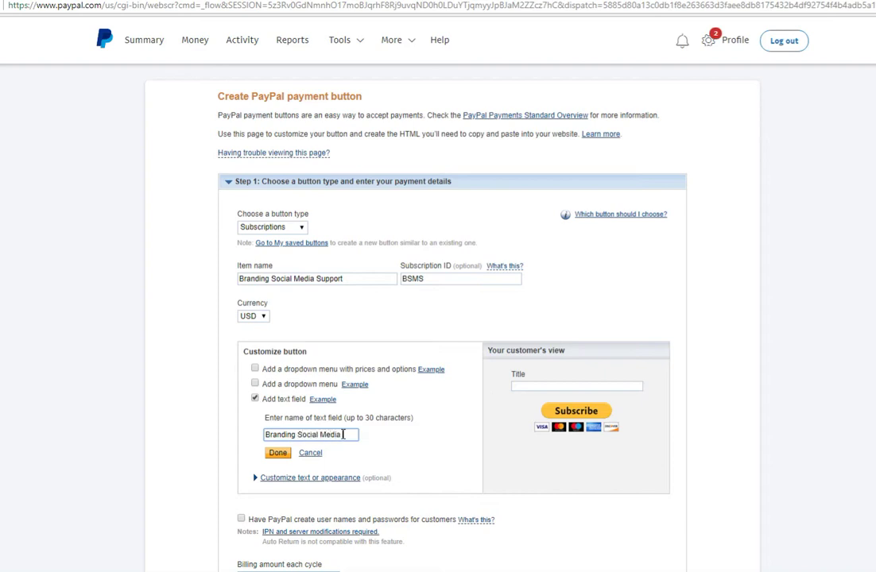
type(" Support")
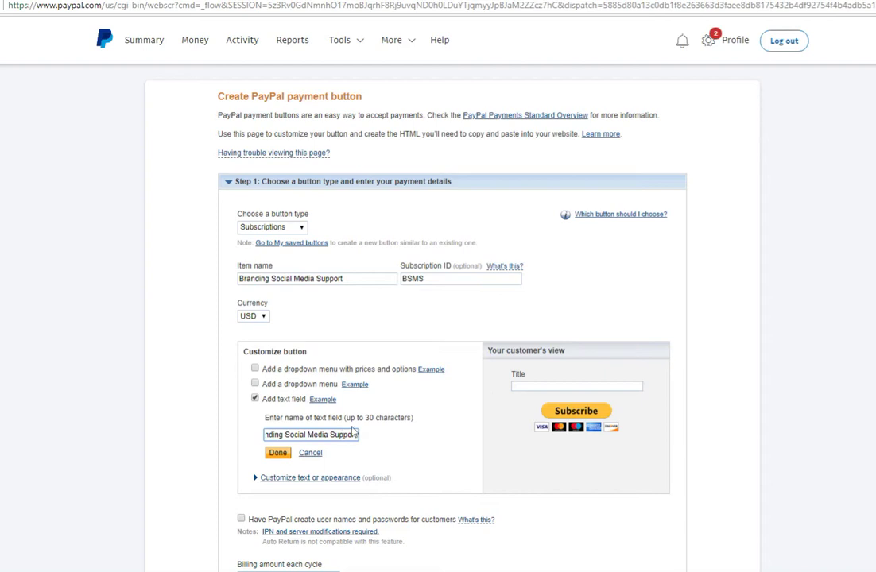
left_click(280, 453)
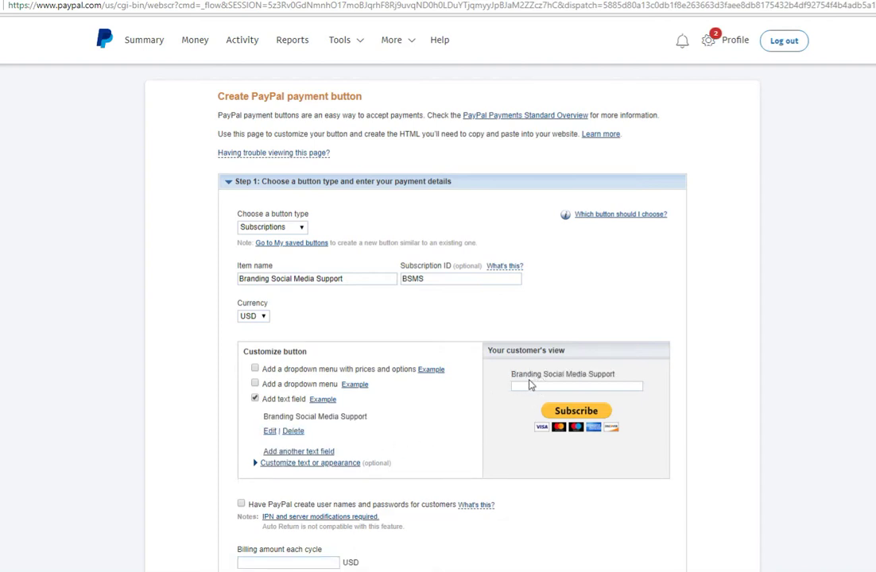
left_click(254, 401)
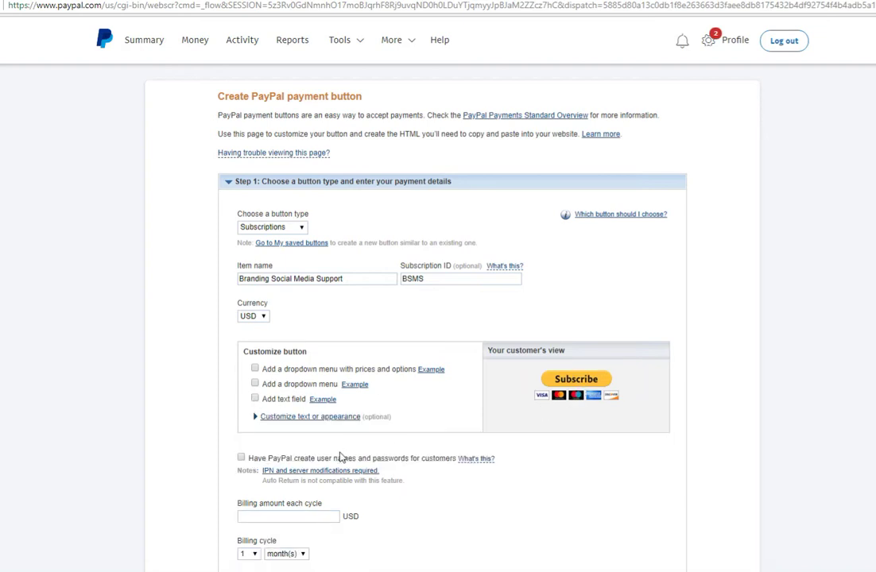
Expand the text and appearance customization, try the smaller button size and an own button image, and return to the PayPal button
left_click(301, 418)
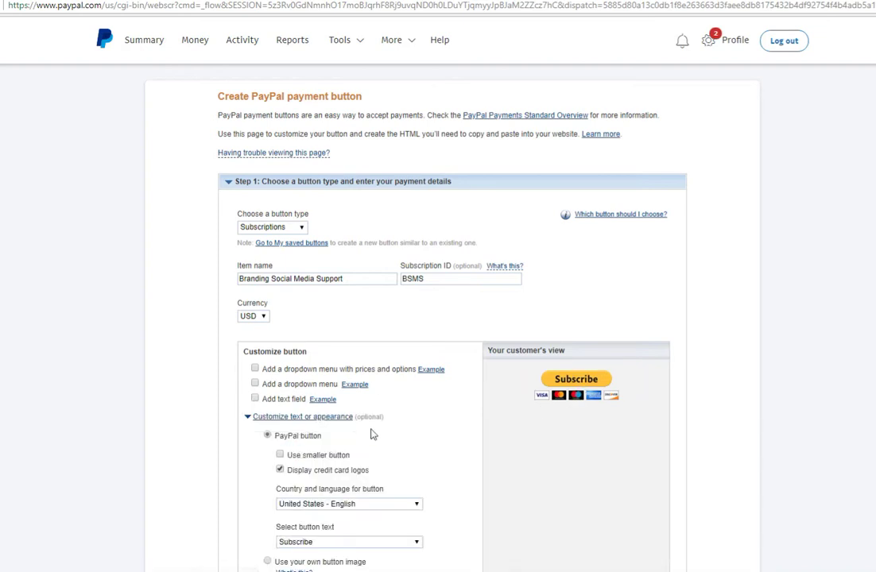
scroll(451, 441, "down", 1)
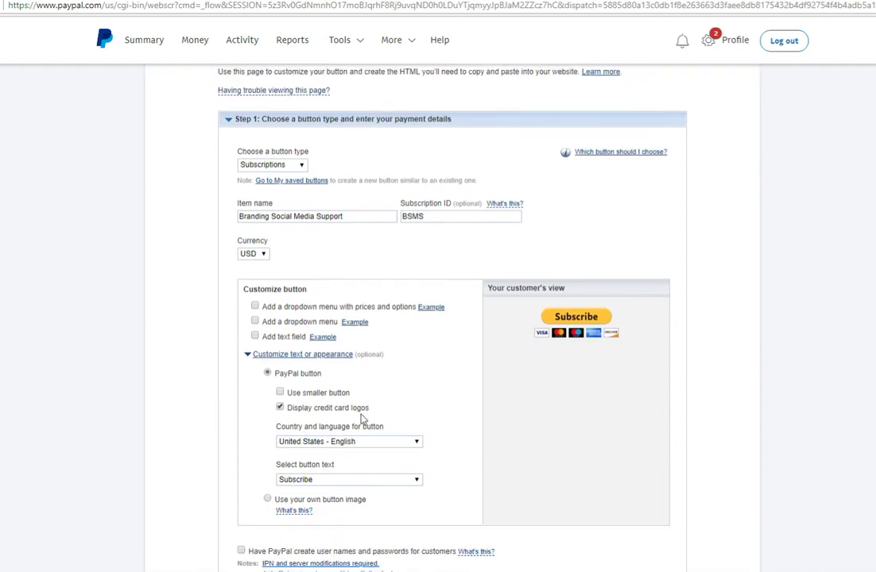
left_click(279, 392)
left_click(279, 393)
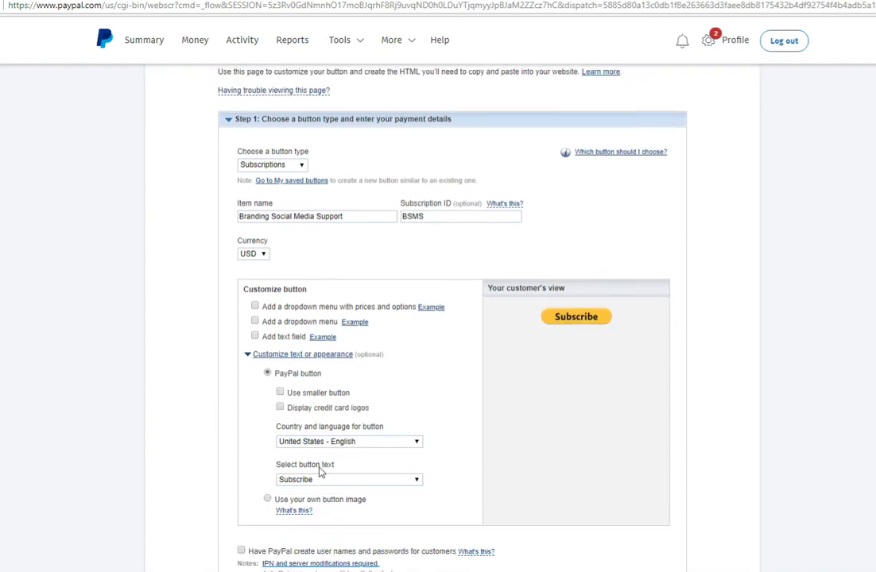
left_click(267, 500)
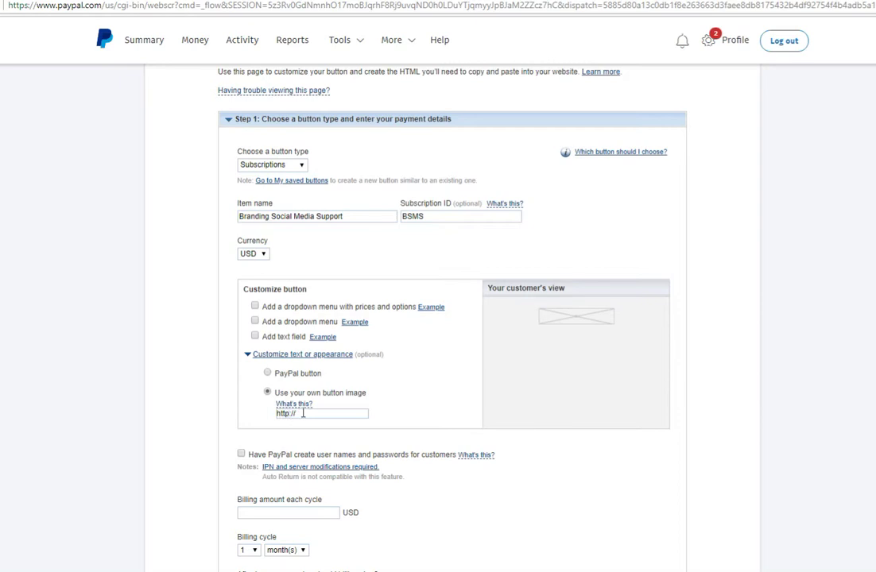
left_click(268, 374)
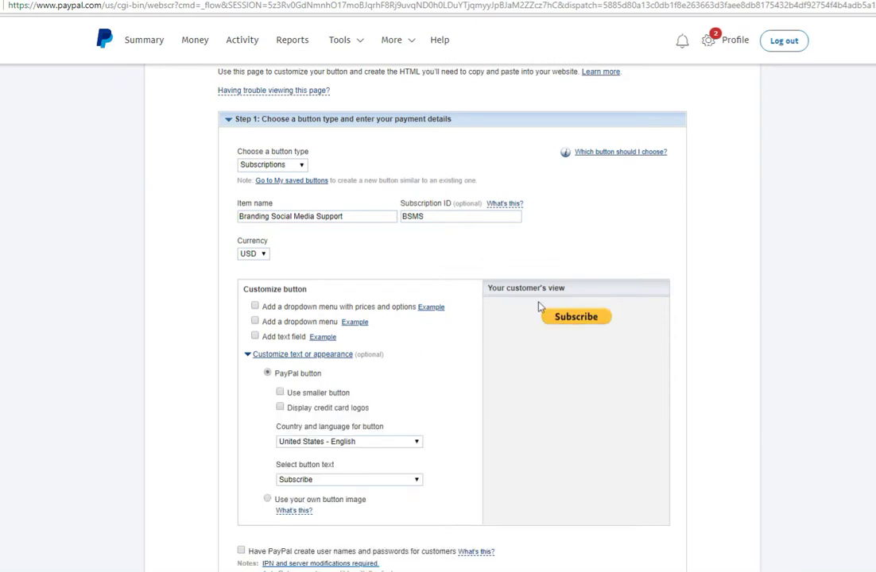
Turn on the display of credit card logos beneath the Subscribe button
left_click(280, 408)
left_click(280, 407)
left_click(279, 408)
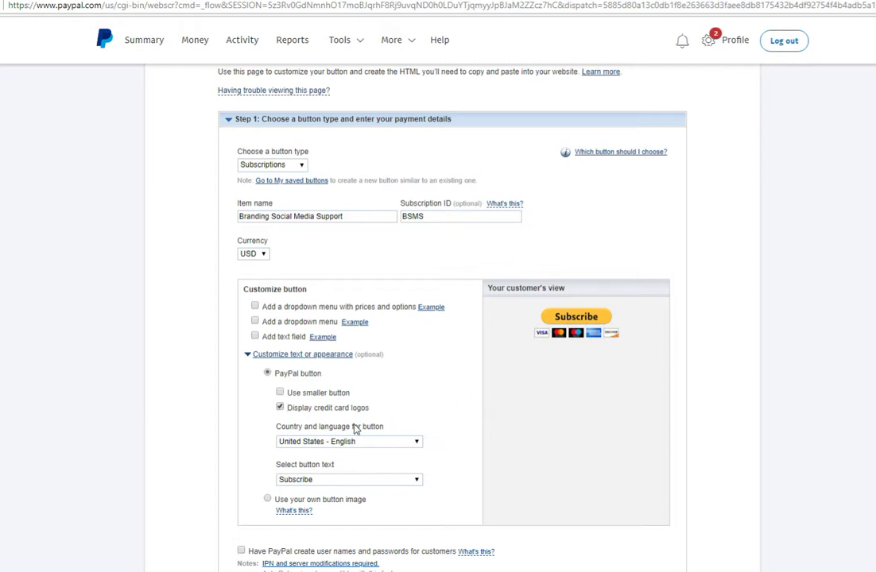
Set the billing amount each cycle to 149.00 USD and check the choices for when billing stops, keeping Never
scroll(310, 433, "down", 1)
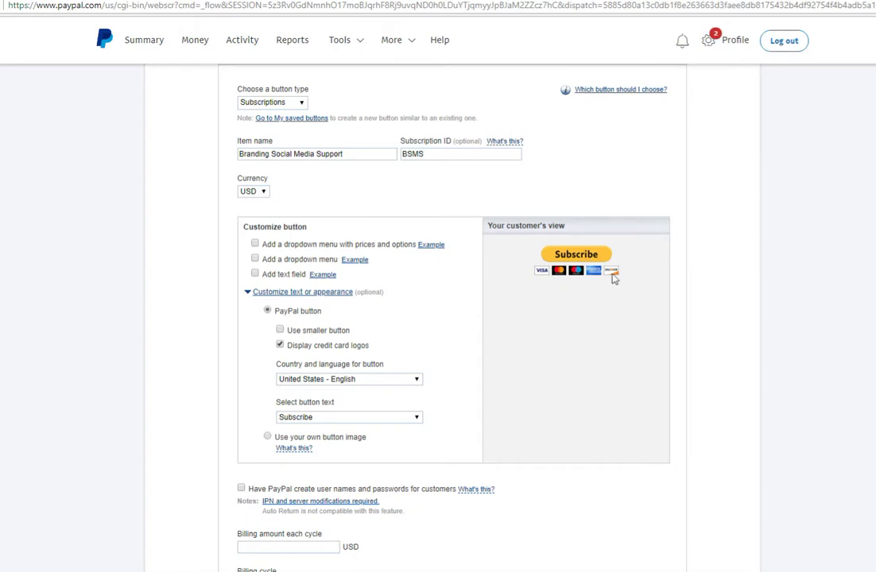
scroll(558, 324, "down", 3)
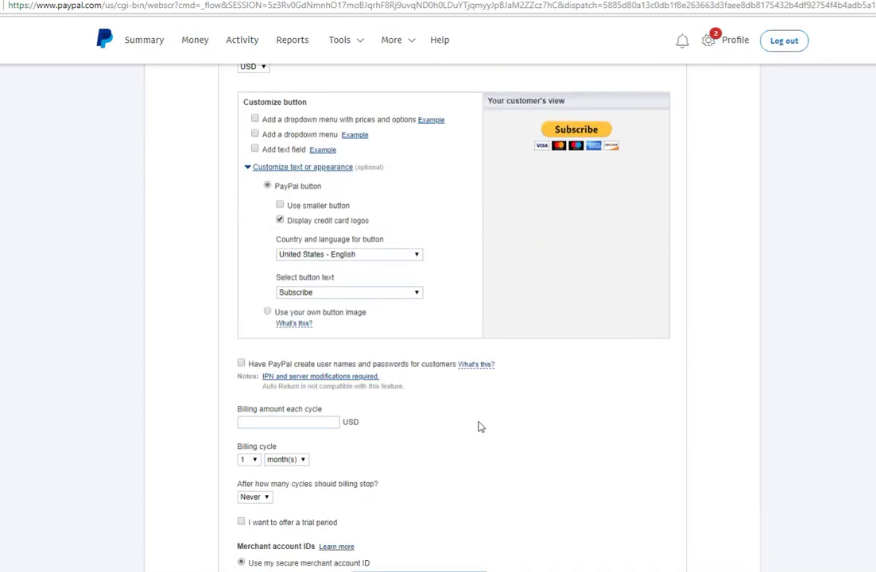
scroll(470, 425, "down", 2)
left_click(320, 359)
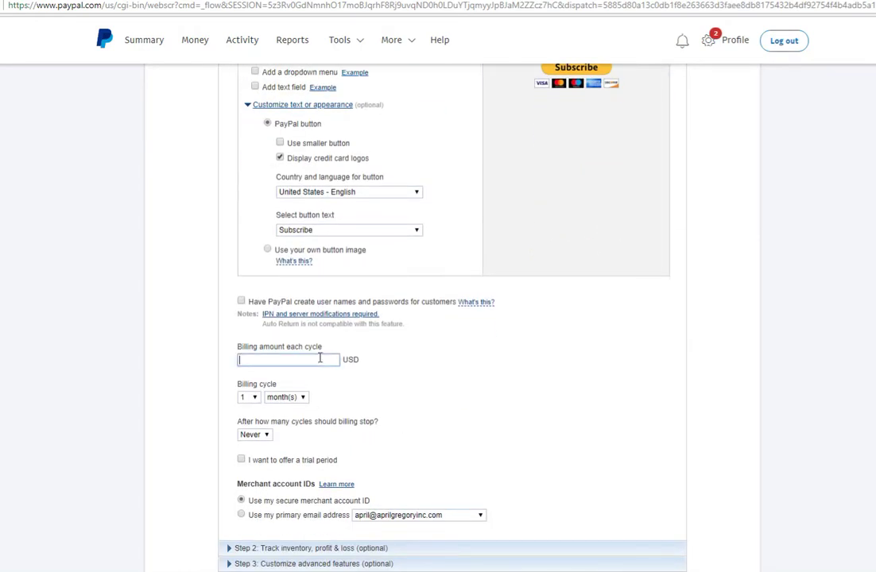
type("149.00")
left_click(265, 436)
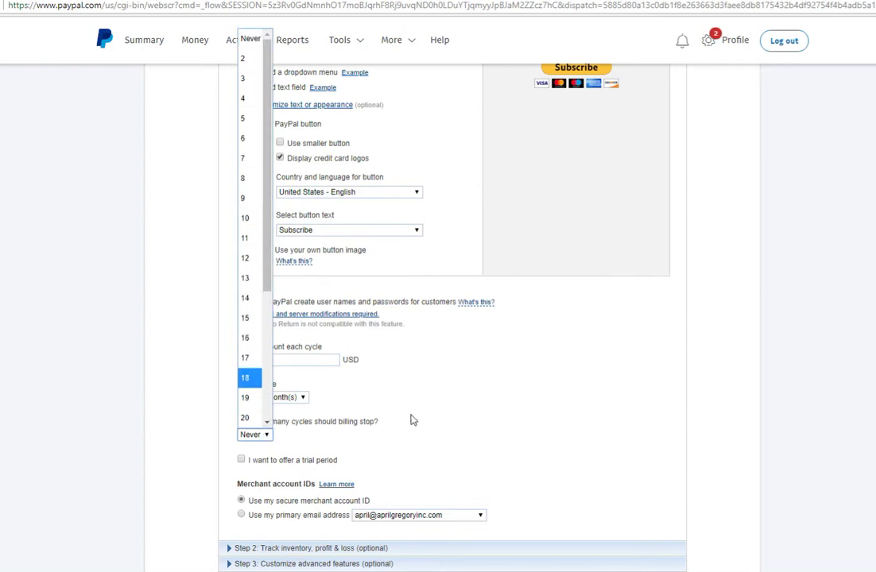
left_click(435, 411)
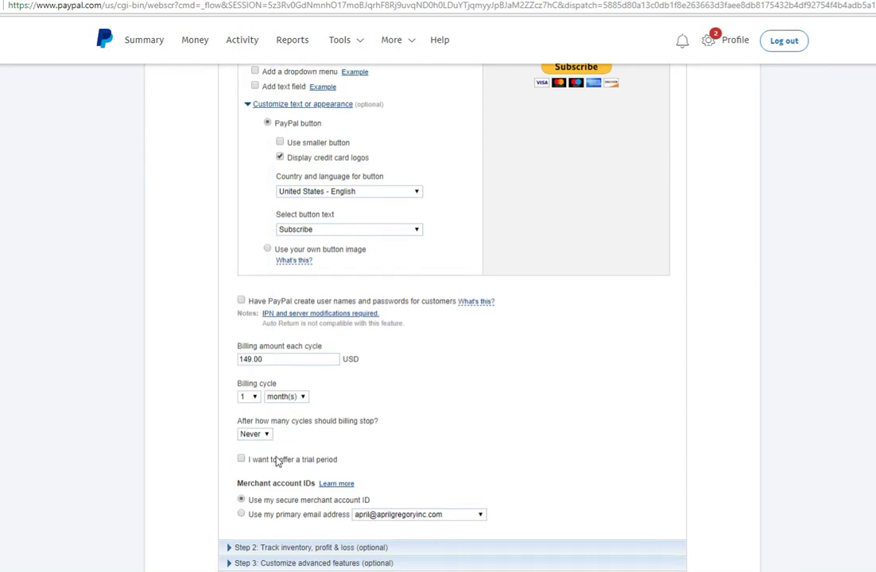
Try the trial period offer and the primary email address option, restoring no trial and the secure merchant account ID
scroll(262, 429, "down", 1)
left_click(241, 397)
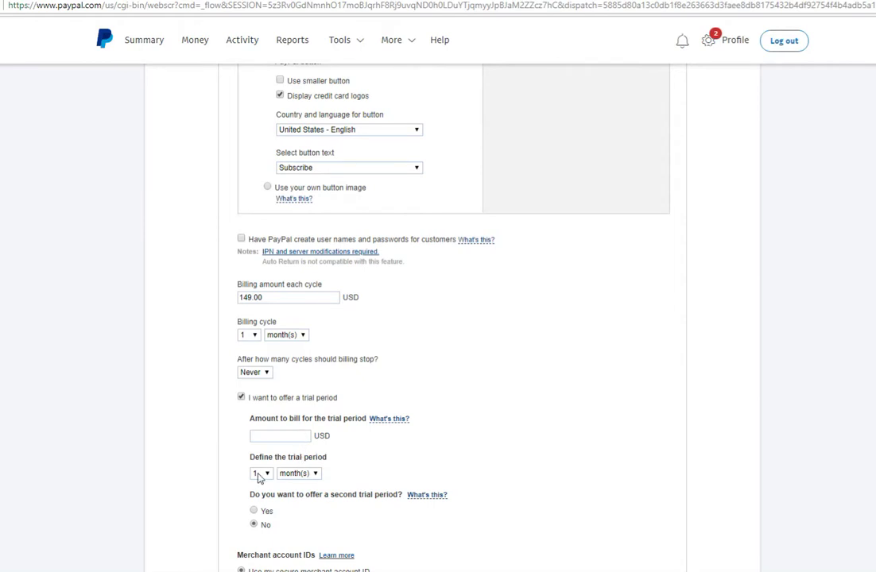
left_click(242, 397)
left_click(241, 398)
left_click(241, 397)
scroll(291, 450, "down", 2)
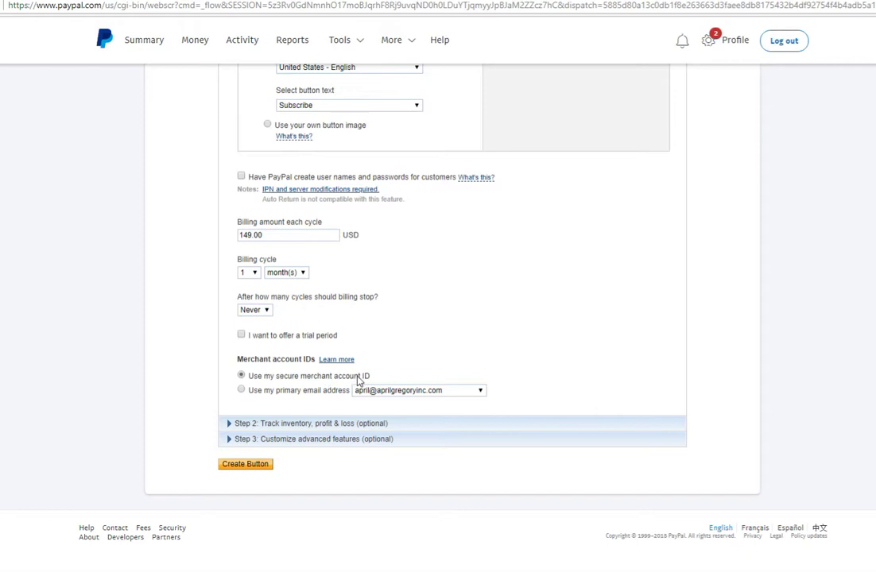
left_click(241, 390)
left_click(241, 376)
Open the inventory and profit tracking settings, try inventory tracking with a stock quantity of 10, and turn it off again
left_click(276, 427)
scroll(303, 401, "down", 5)
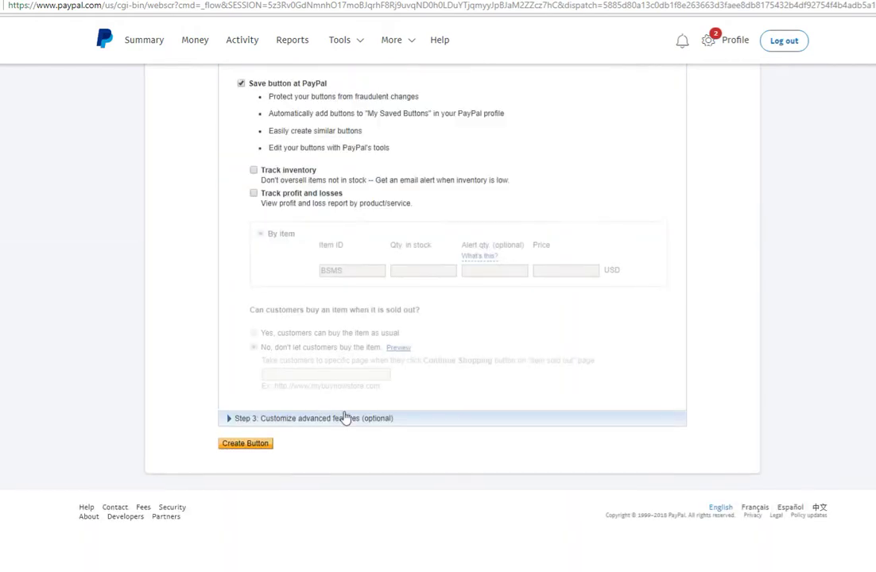
scroll(345, 418, "up", 2)
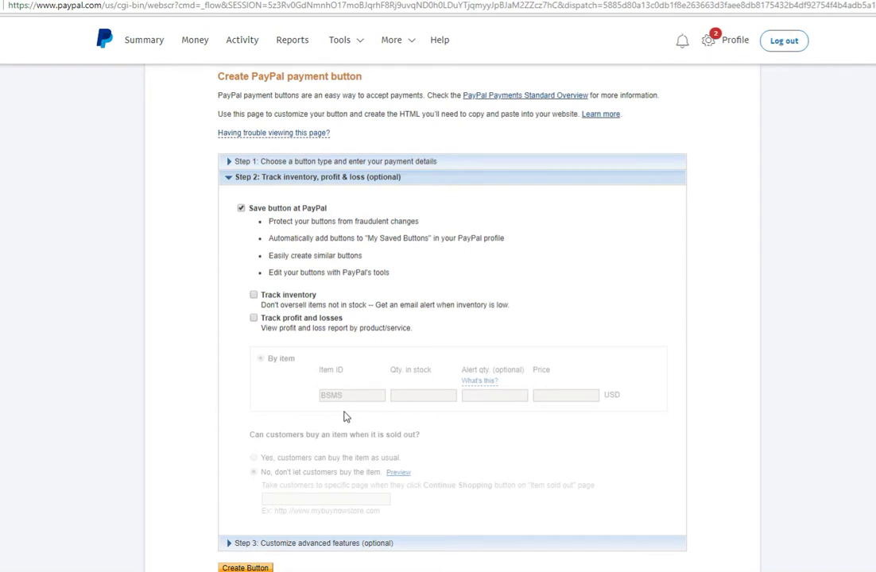
left_click(254, 294)
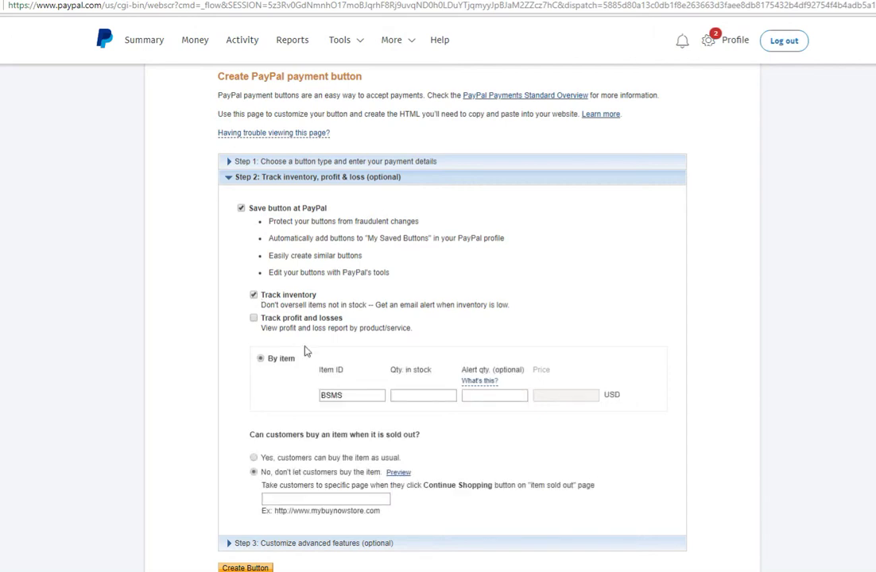
left_click(429, 399)
type("10")
key("BackSpace")
key("BackSpace")
left_click(254, 295)
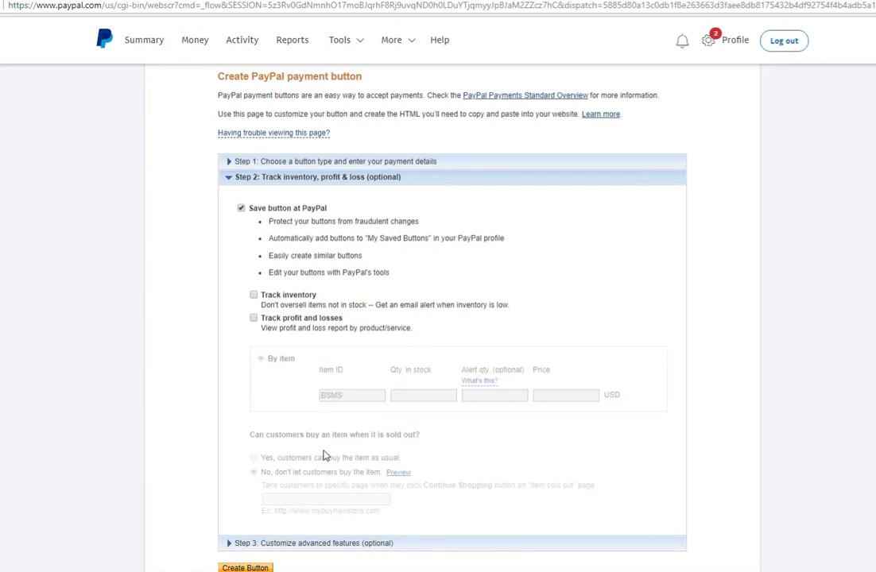
Open the advanced features and enable a redirect URL for customers who cancel their checkout, leaving the address blank
scroll(310, 484, "down", 1)
left_click(316, 480)
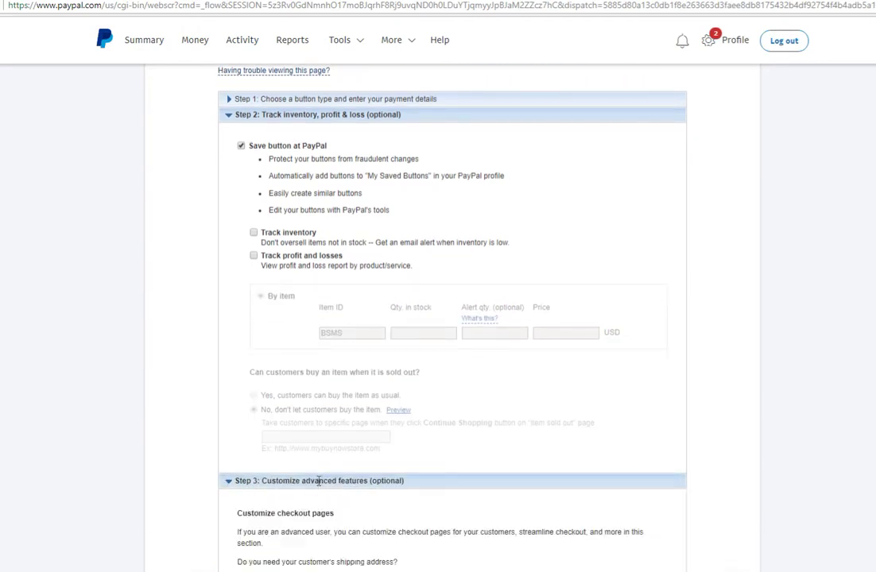
scroll(397, 474, "down", 5)
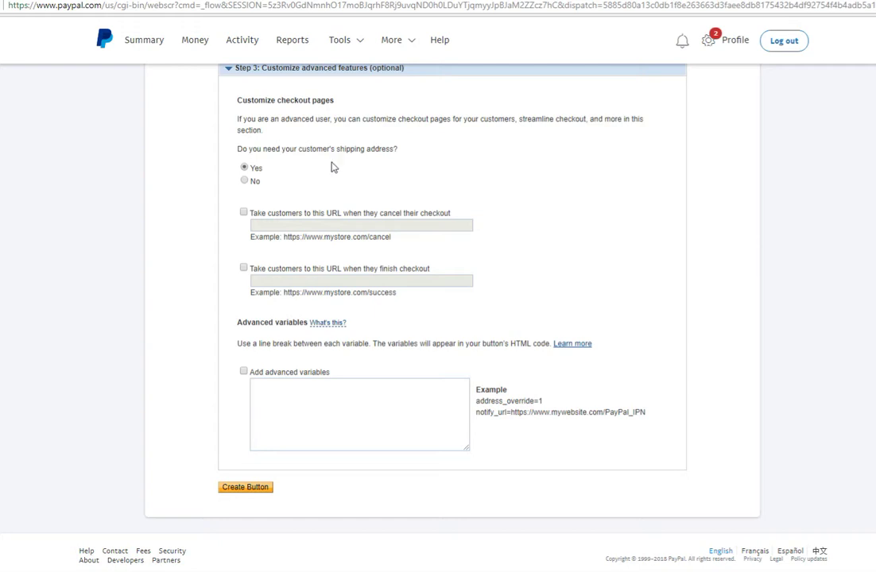
left_click(243, 213)
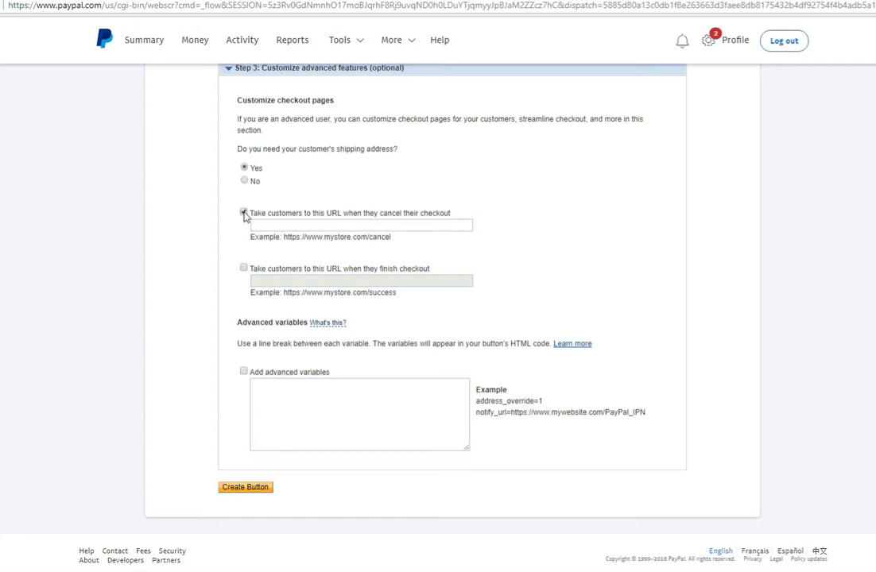
left_click(289, 225)
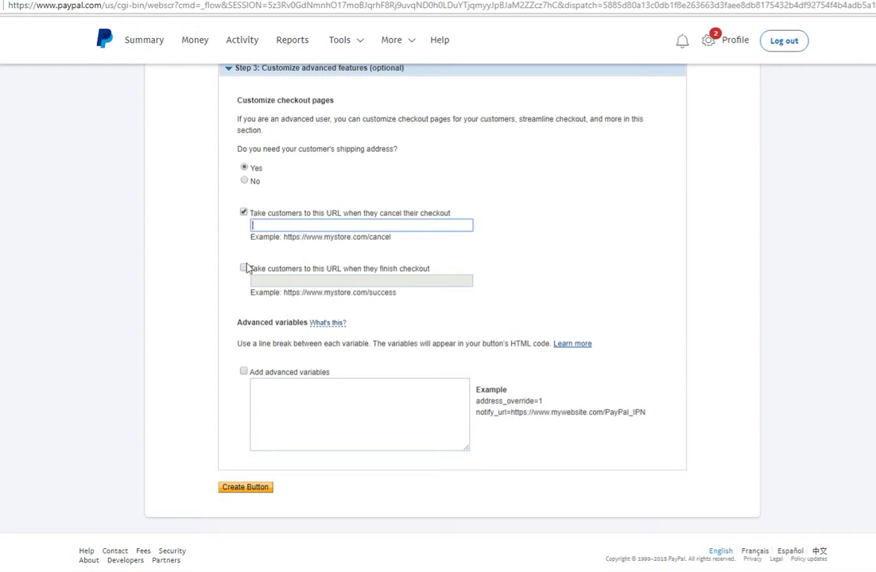
left_click(243, 268)
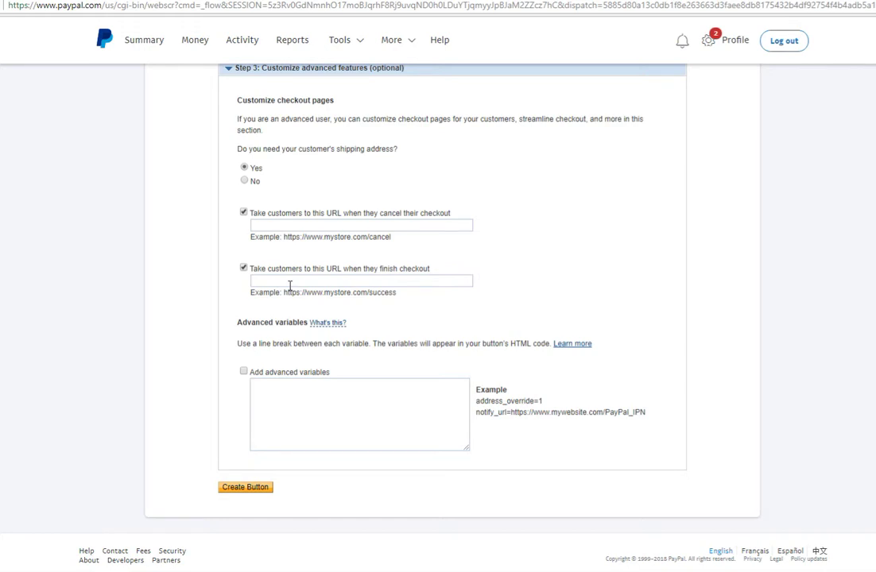
left_click_drag(397, 293, 285, 292)
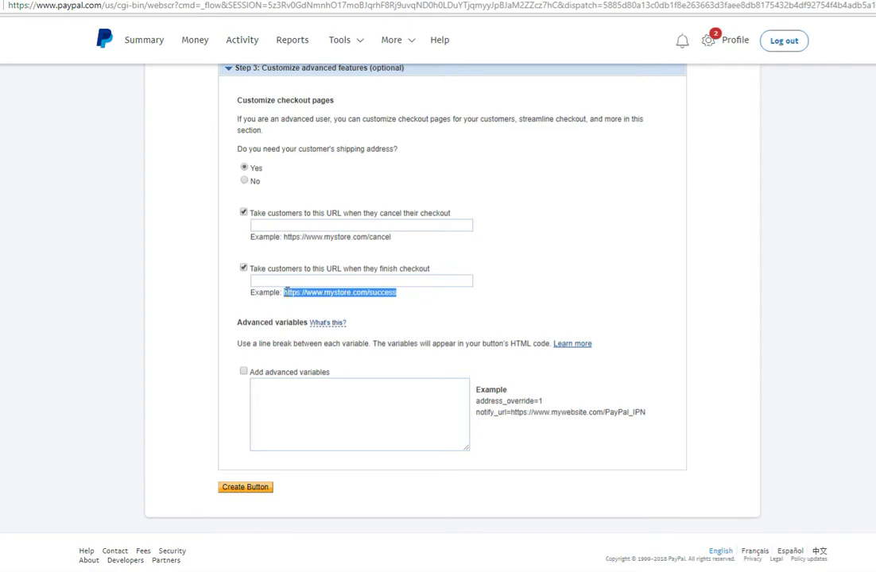
key("ctrl+c")
left_click(290, 280)
key("ctrl+v")
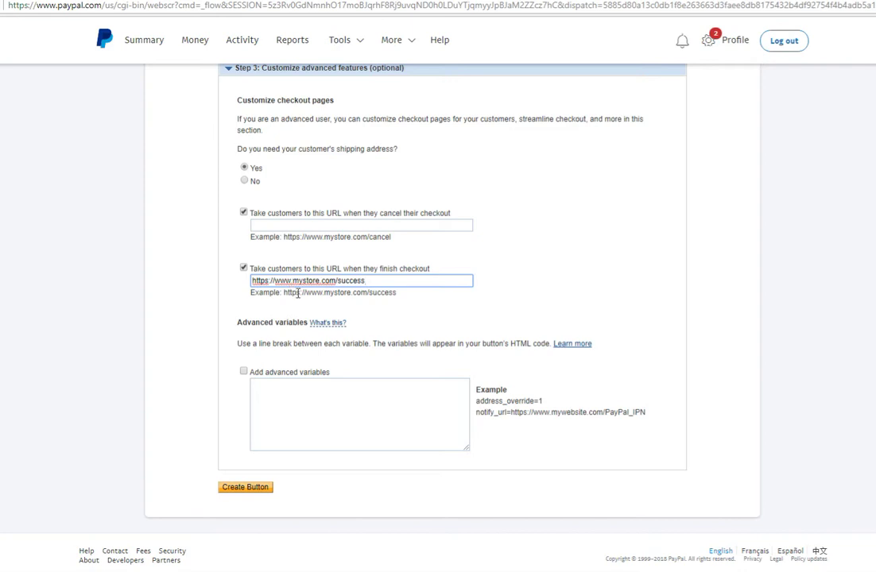
left_click(247, 270)
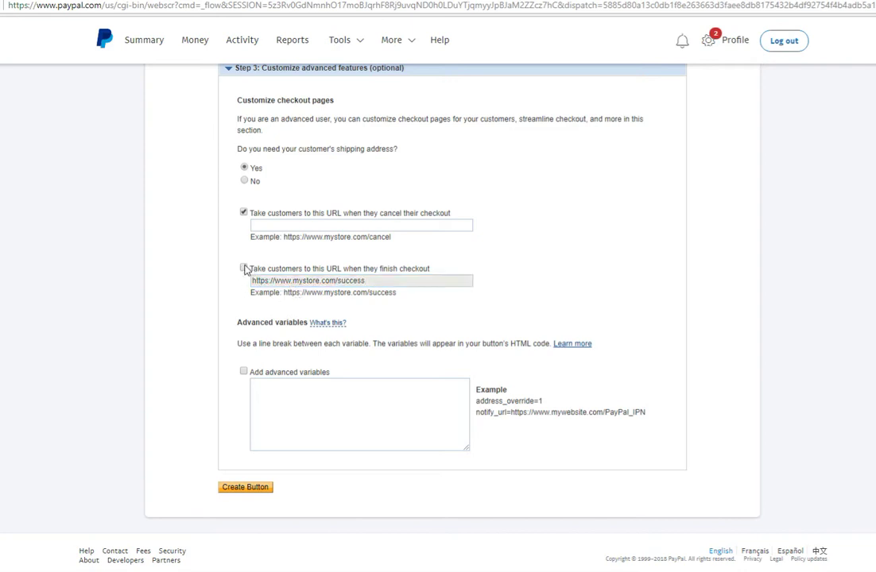
left_click(243, 214)
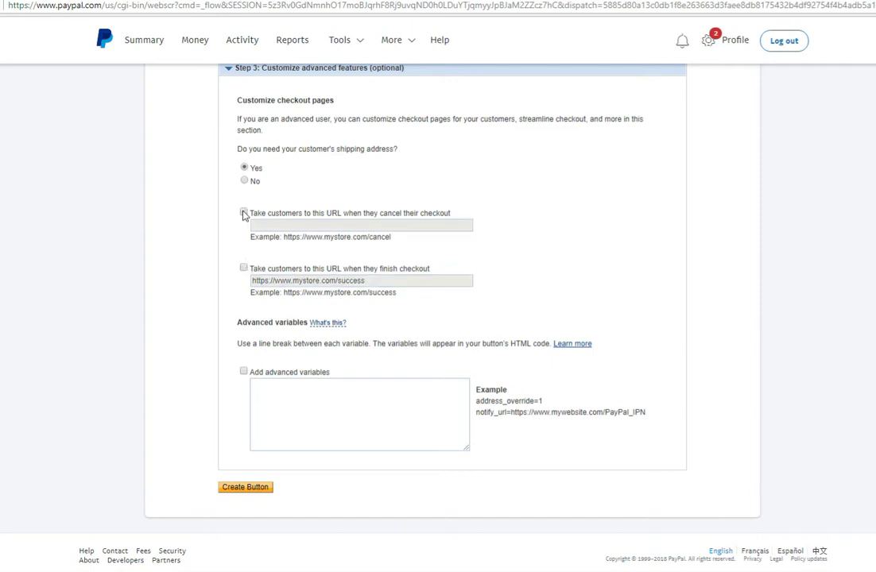
Create the subscription button and select its entire website HTML code
left_click(261, 492)
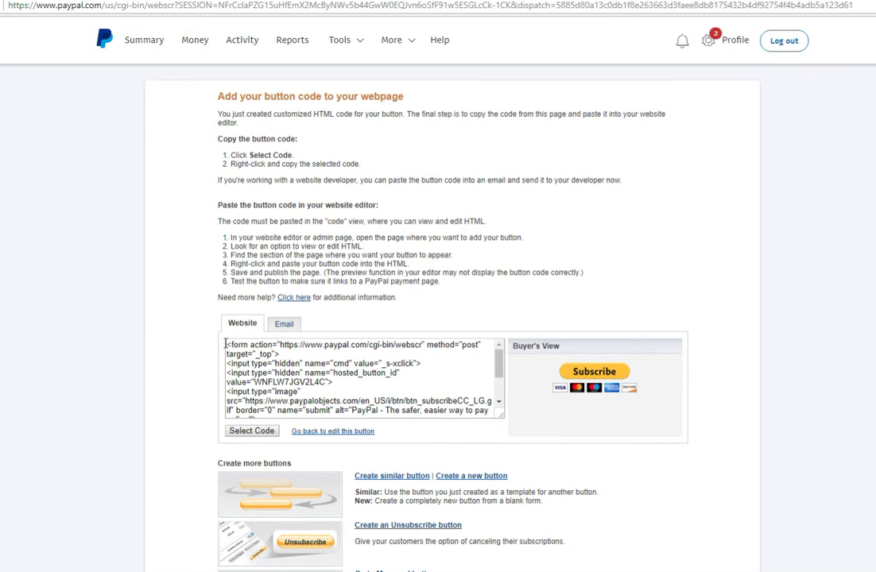
left_click(250, 352)
left_click_drag(227, 344, 434, 432)
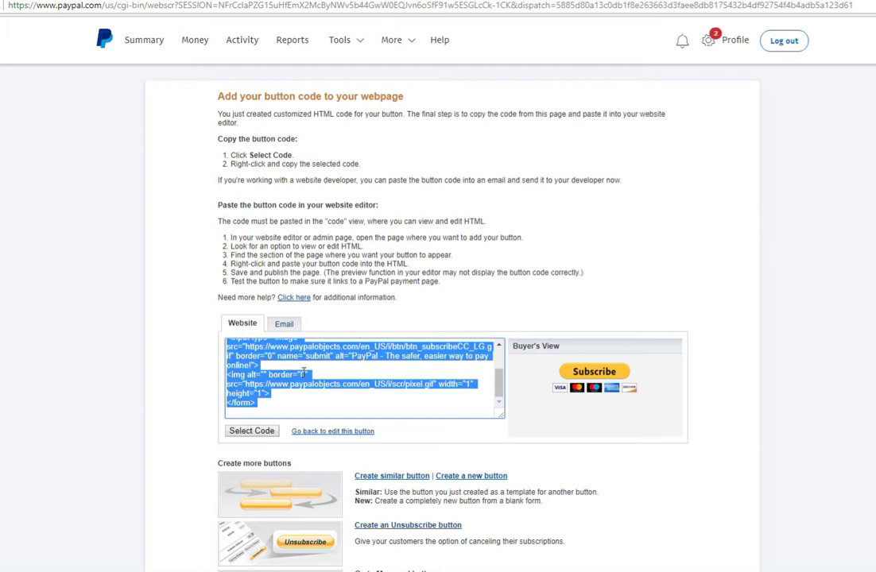
View the email link version of the button code and return to the website version
left_click(297, 326)
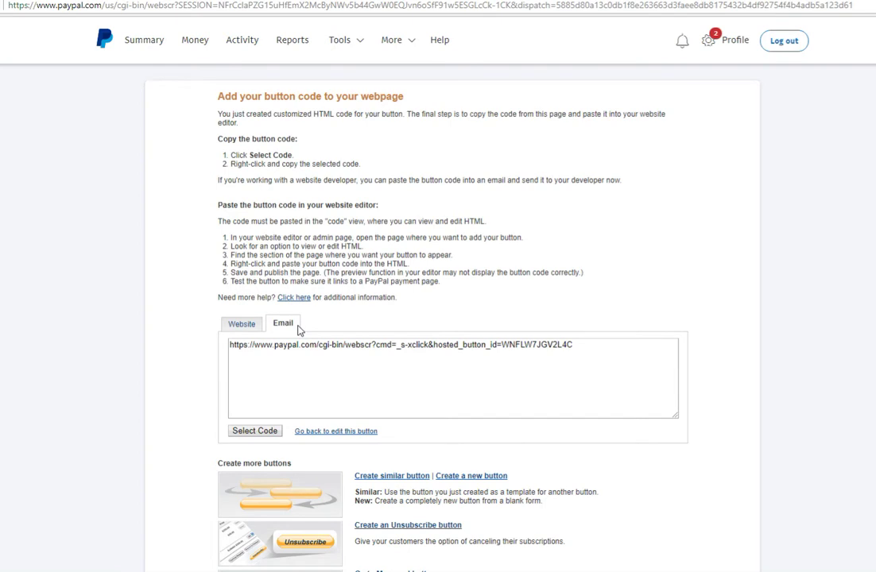
left_click(240, 331)
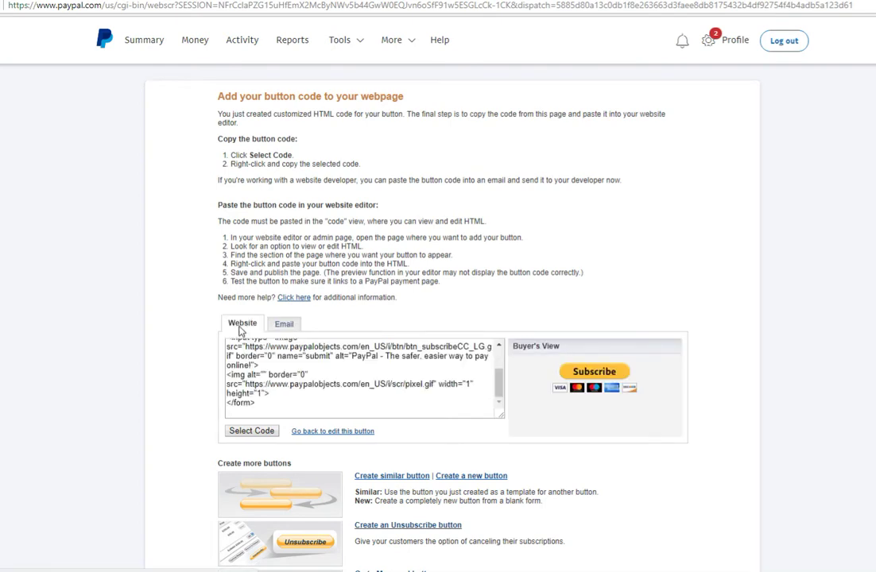
scroll(247, 349, "down", 1)
scroll(201, 366, "down", 1)
scroll(201, 365, "up", 2)
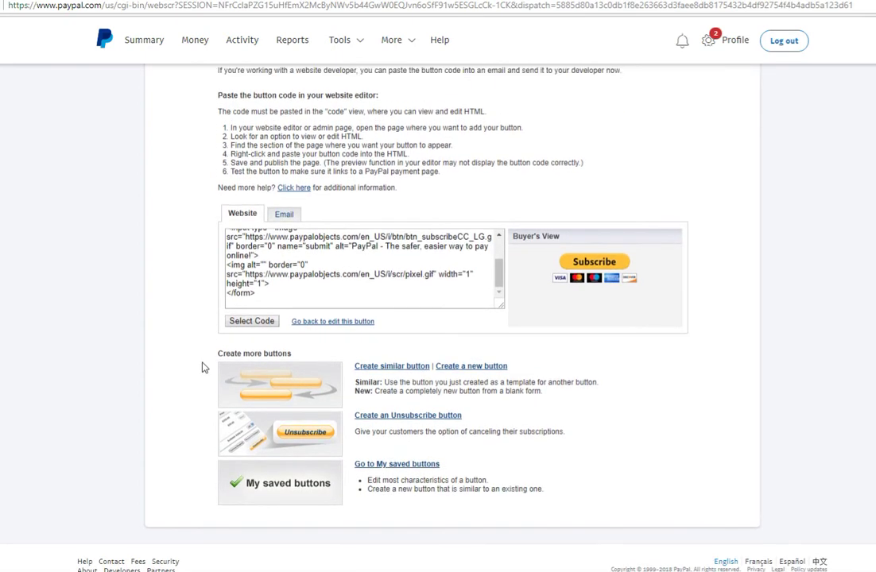
Open the list of saved buttons from the options below the button code
scroll(201, 366, "down", 2)
scroll(204, 367, "down", 1)
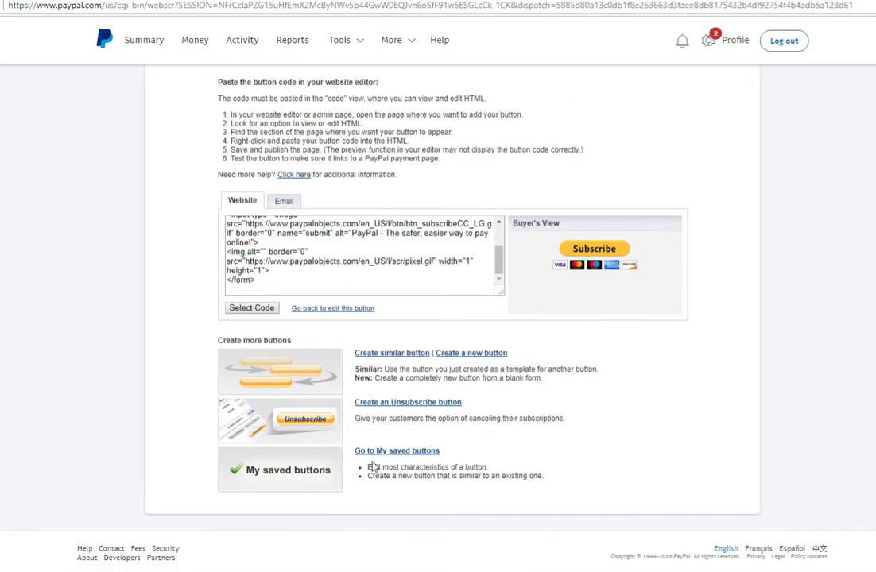
left_click(391, 452)
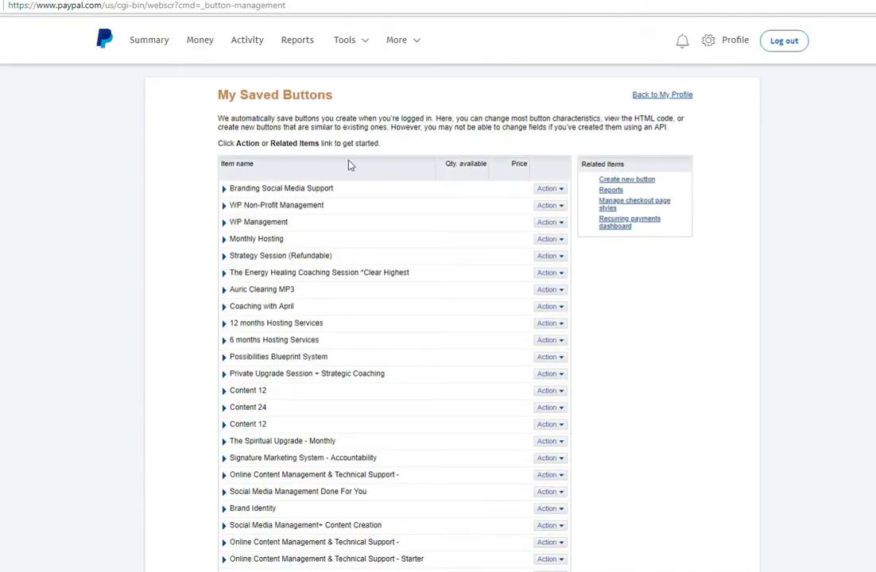
Open the overview page of all PayPal tools
left_click(352, 45)
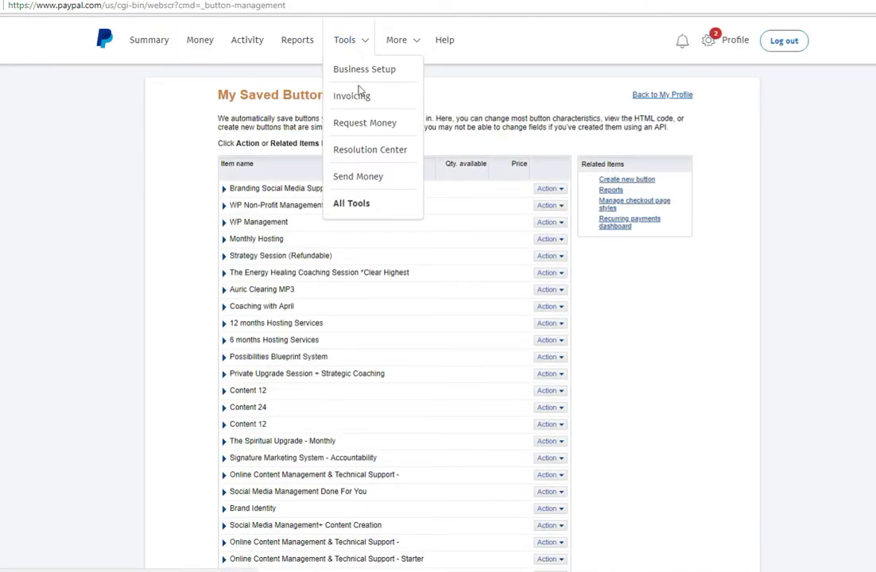
left_click(369, 207)
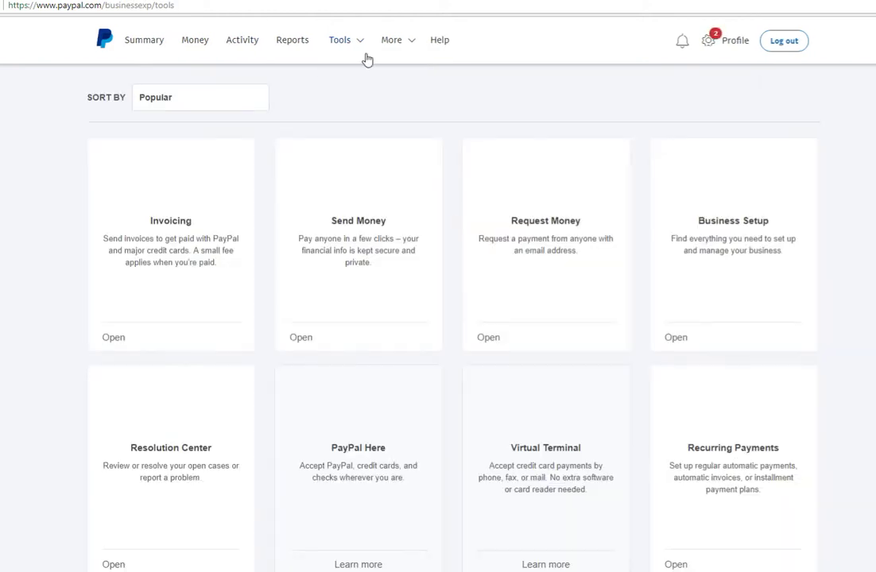
Open the PayPal buttons tool from the tools overview and start a new Subscribe button
left_click(366, 47)
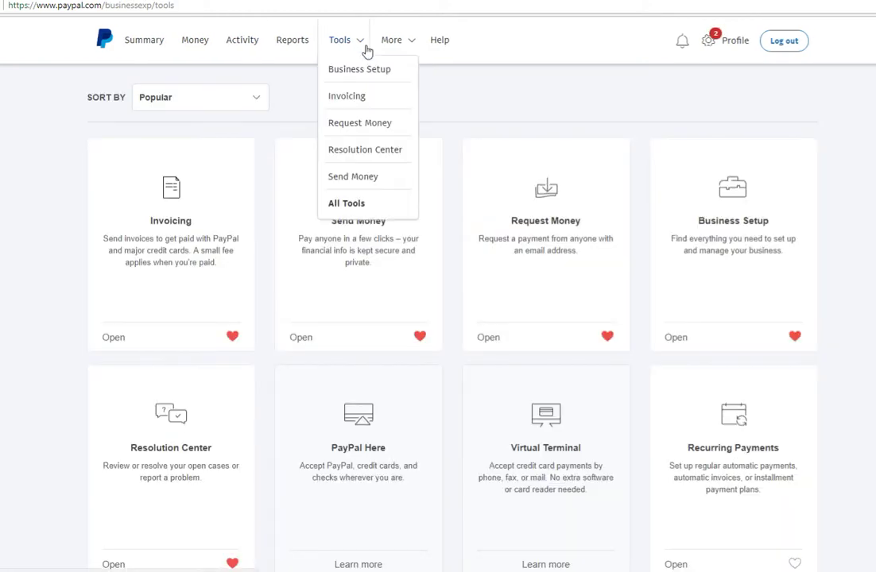
scroll(413, 481, "down", 3)
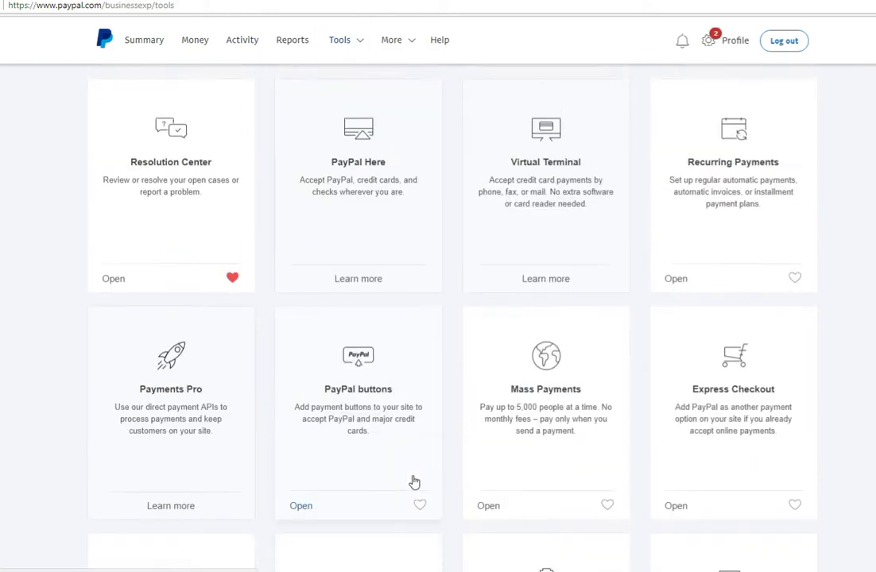
scroll(377, 453, "down", 2)
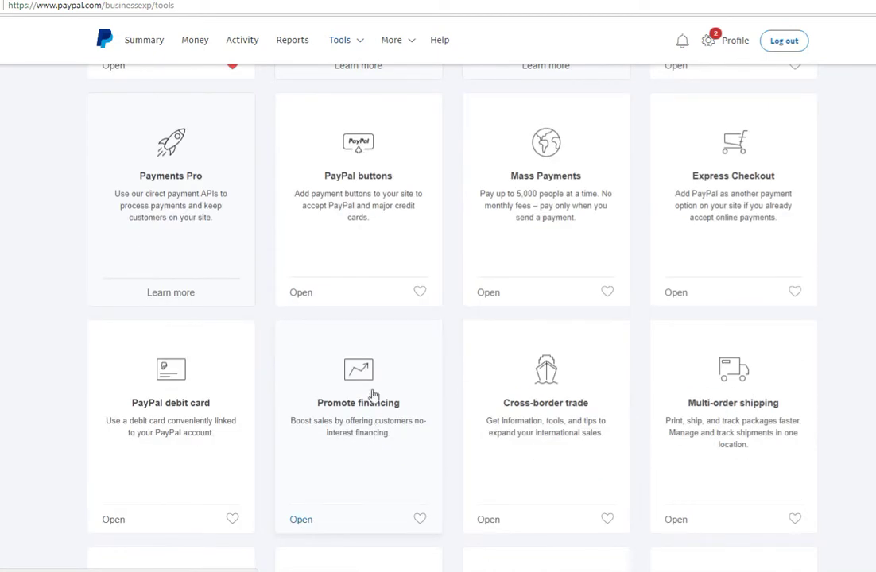
left_click(375, 193)
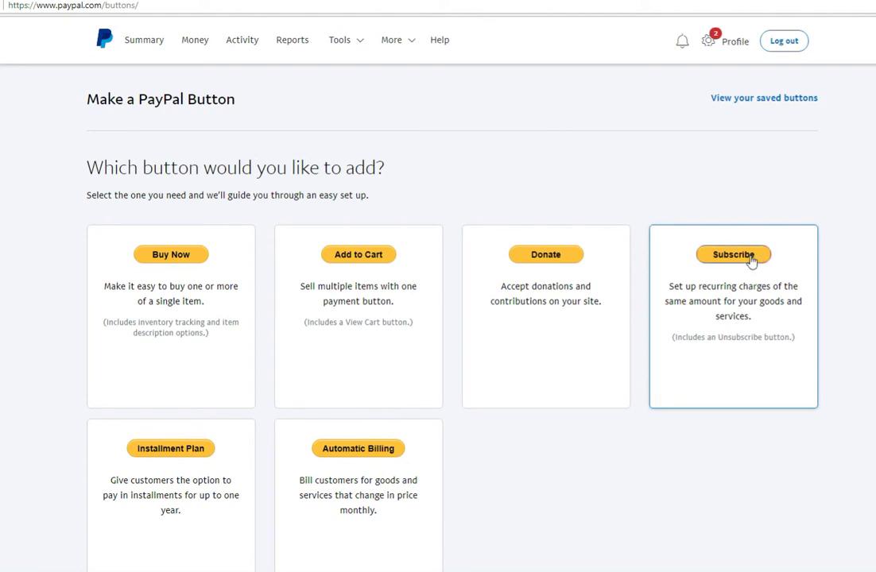
left_click(749, 259)
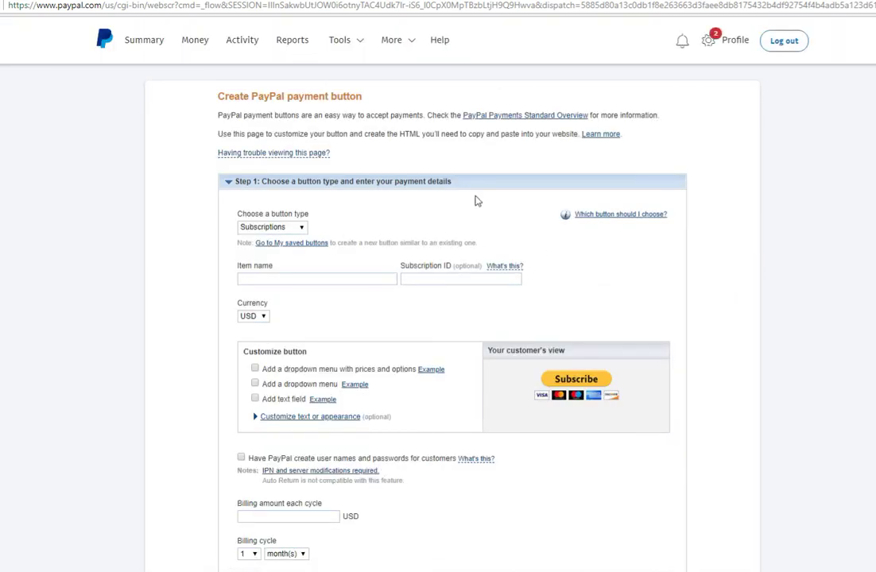
Go to the saved buttons, show the actions available for Branding Social Media Support and look through the list
left_click(282, 244)
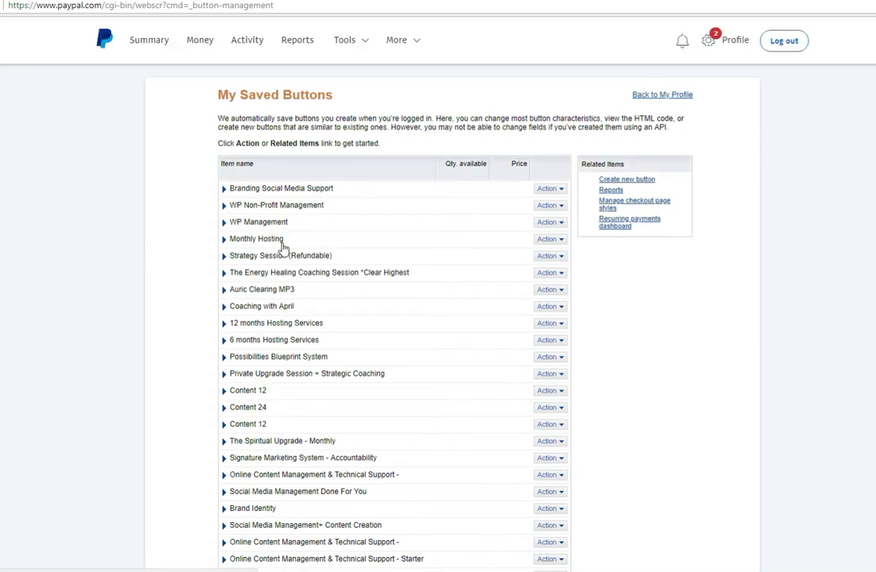
left_click(561, 190)
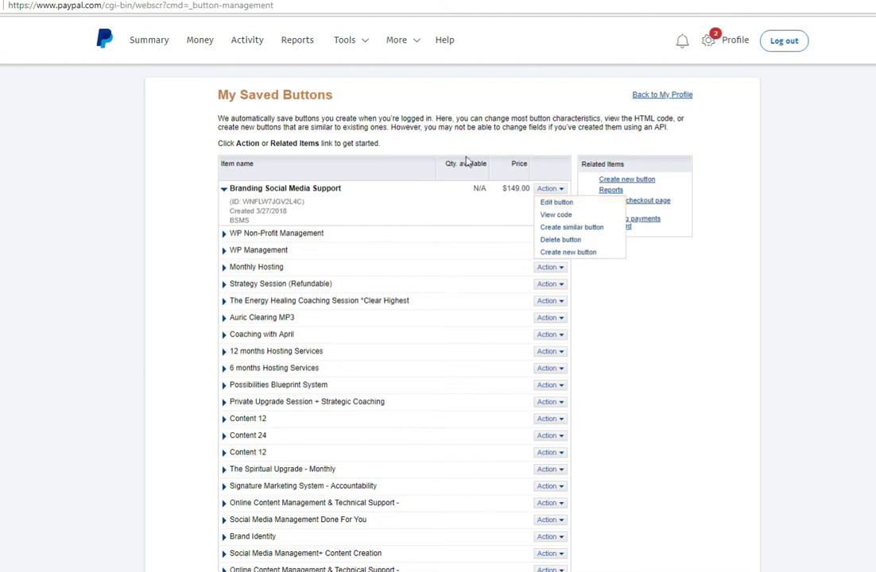
scroll(354, 437, "down", 10)
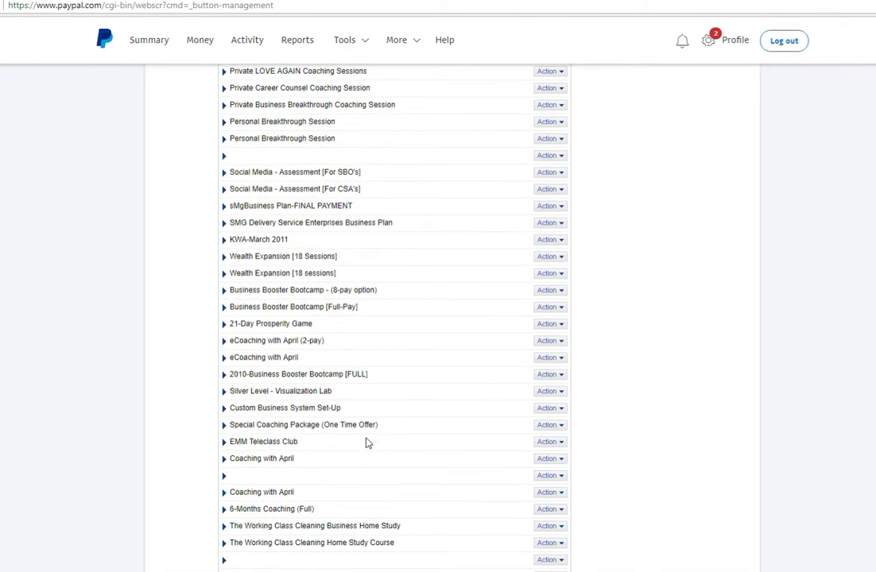
scroll(367, 442, "up", 12)
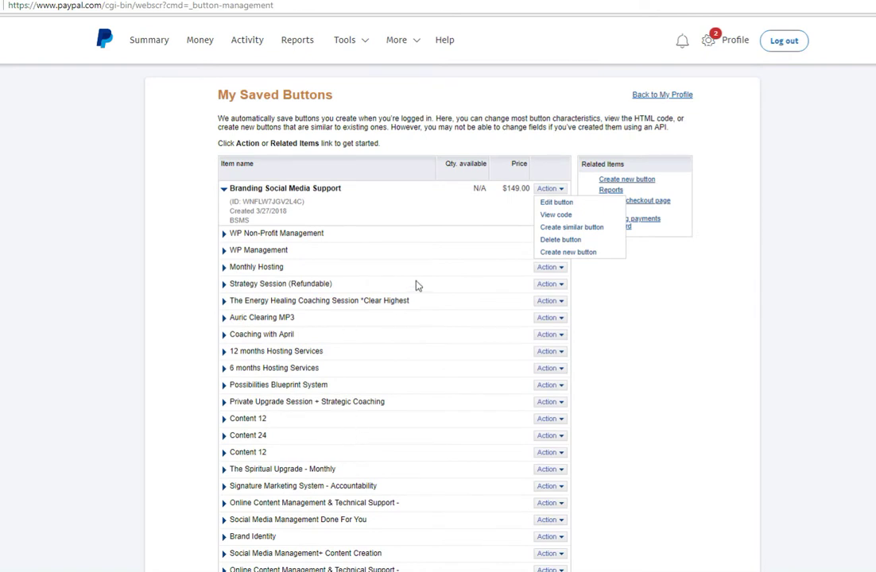
Return from the saved buttons to the overview of all PayPal tools
mouse_move(356, 43)
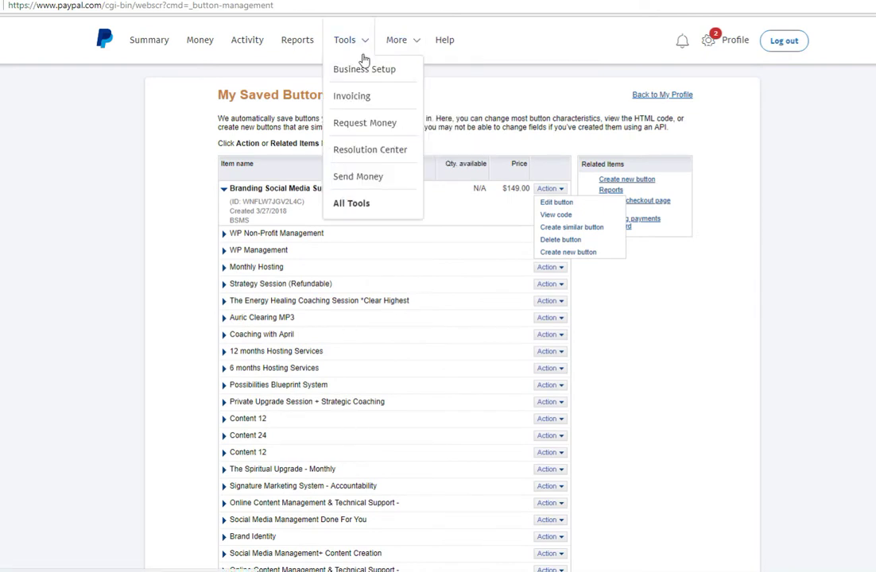
left_click(352, 204)
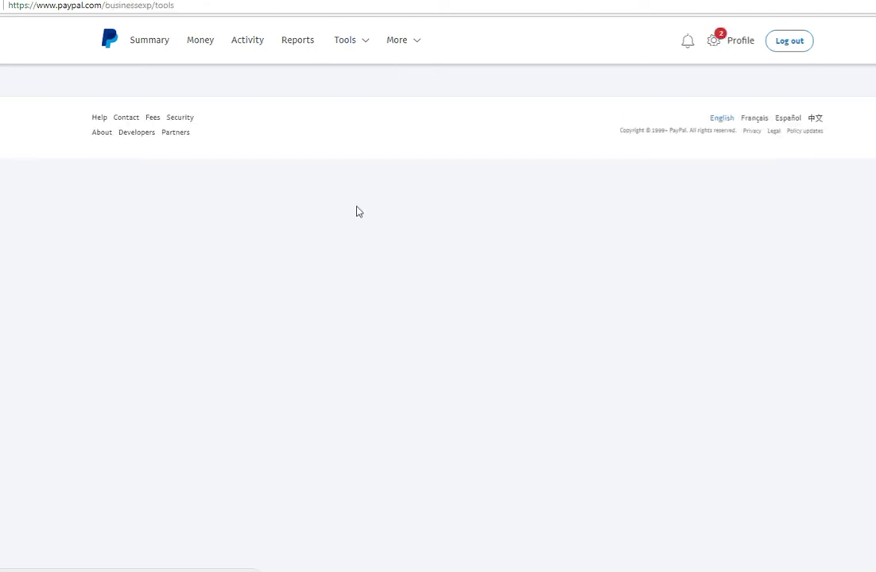